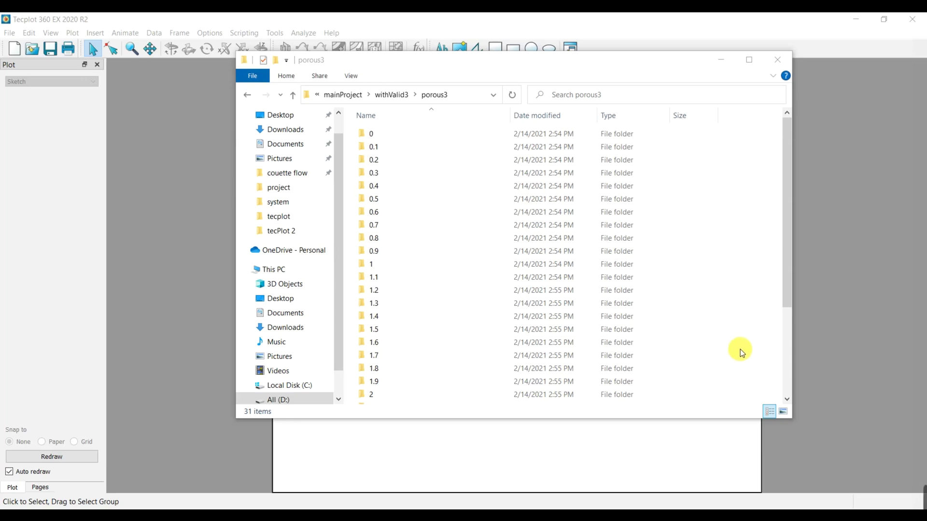
# Step: Bring the porous3 folder window back and open its system subfolder
pyautogui.click(720, 60)
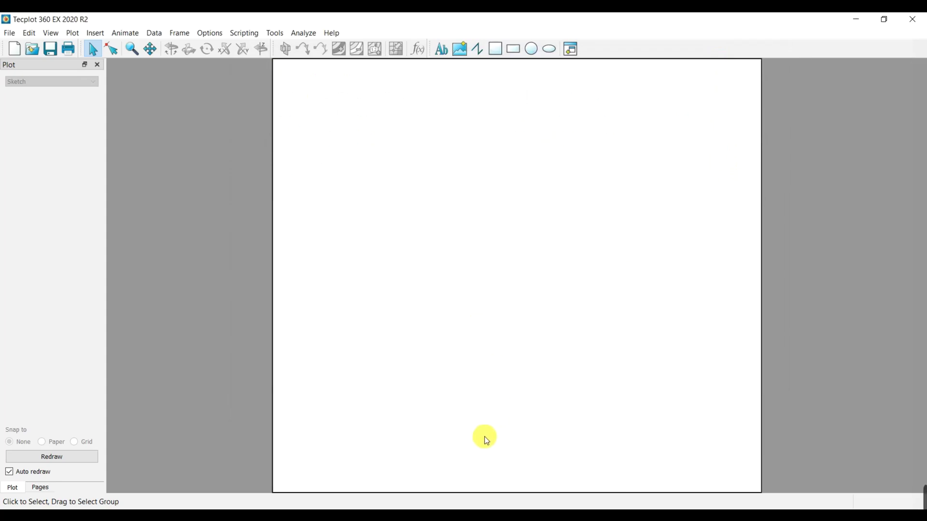
pyautogui.click(362, 480)
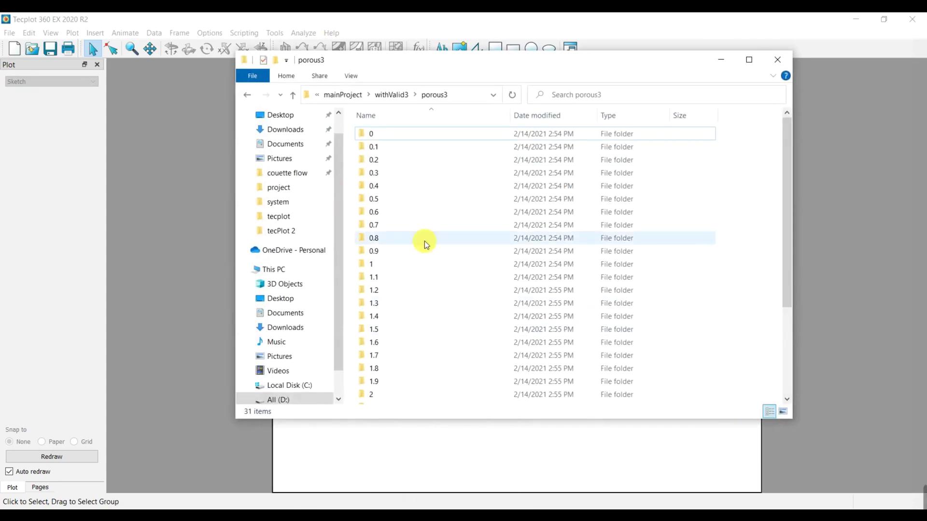
pyautogui.scroll(-3, 422, 242)
pyautogui.doubleClick(392, 359)
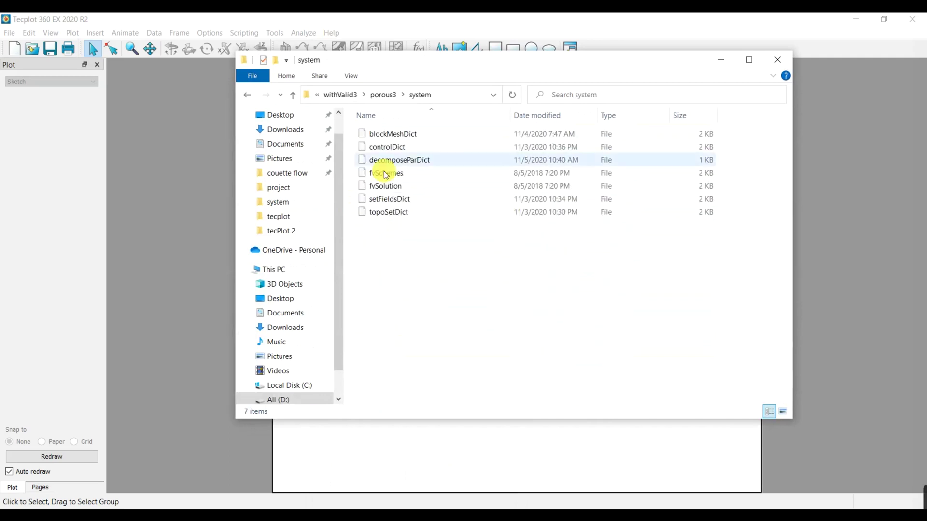
# Step: Go back up to the porous3 folder, then return to the Tecplot window
pyautogui.click(384, 95)
pyautogui.scroll(-1, 428, 300)
pyautogui.scroll(3, 413, 273)
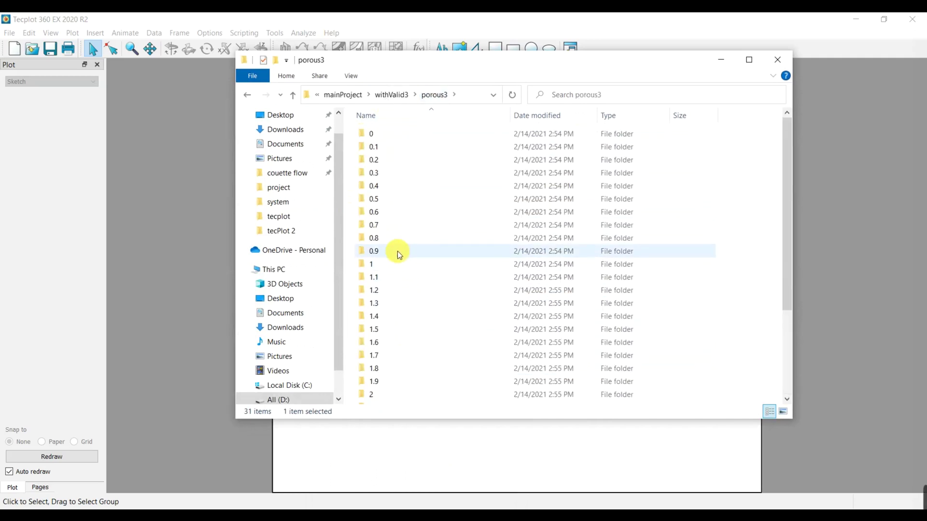
pyautogui.click(169, 247)
# Step: Load the OpenFOAM case's system controlDict via File > Load Data as a 3D box
pyautogui.click(9, 33)
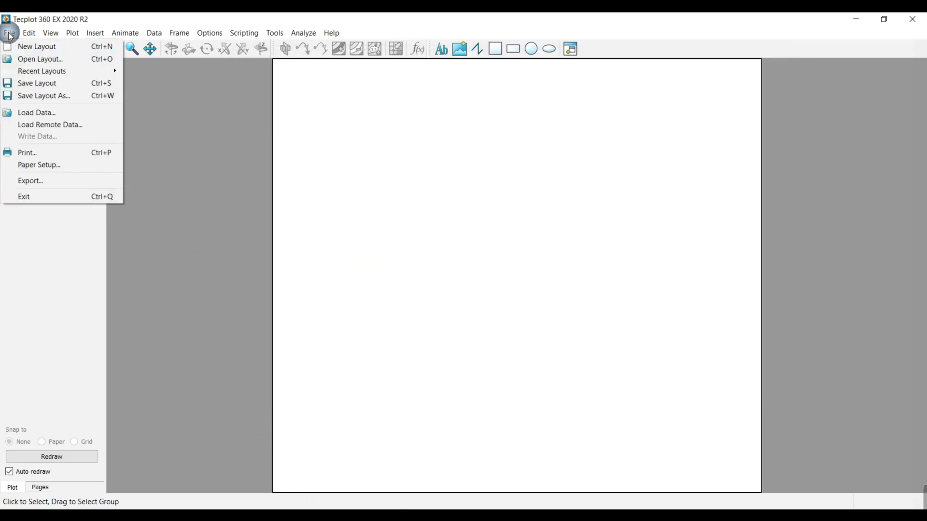
pyautogui.click(50, 113)
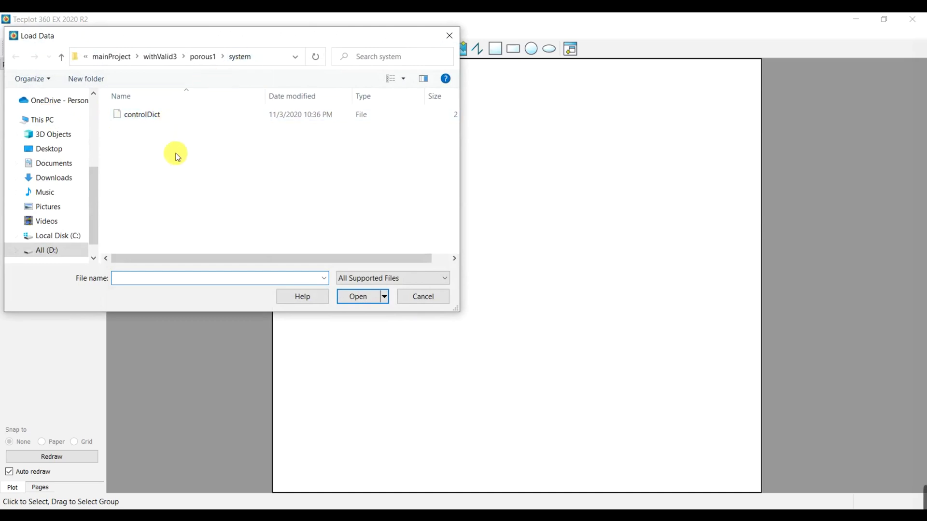
pyautogui.click(128, 115)
pyautogui.click(354, 295)
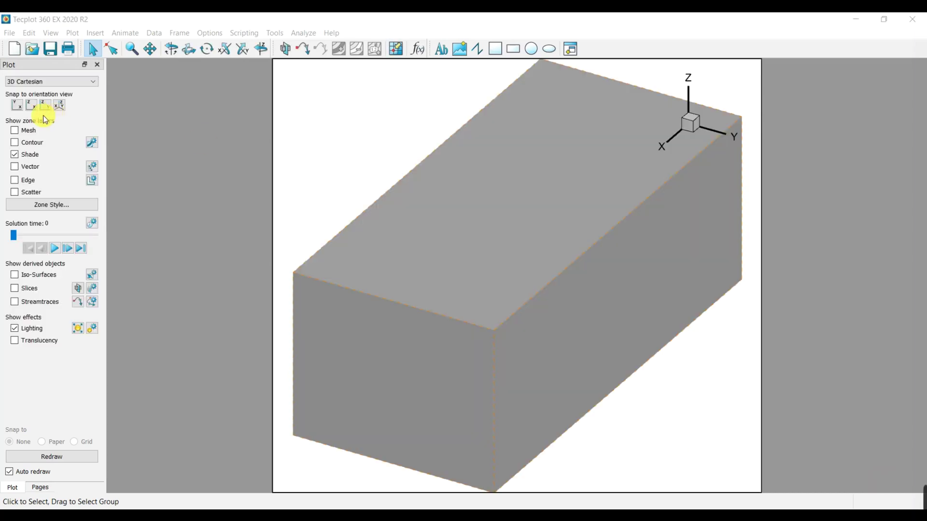
pyautogui.click(15, 131)
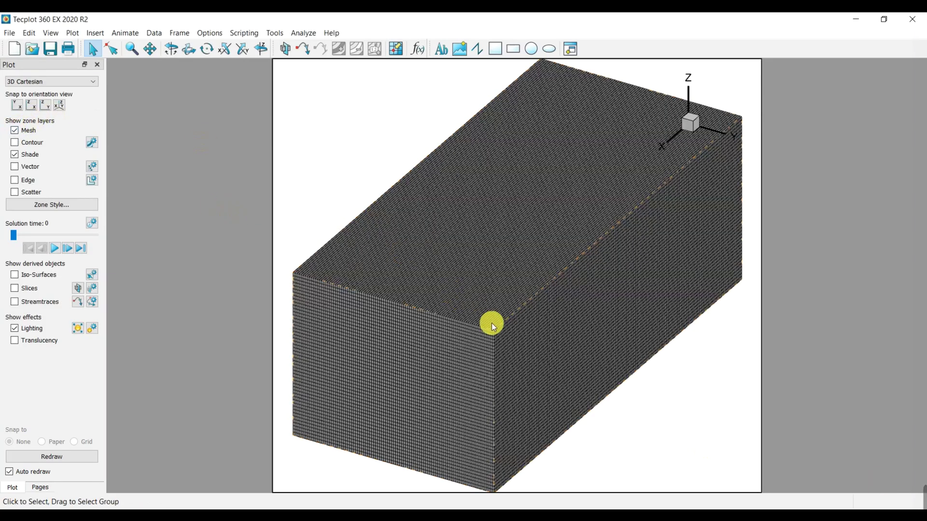
pyautogui.click(189, 49)
pyautogui.moveTo(341, 137); pyautogui.dragTo(334, 131)
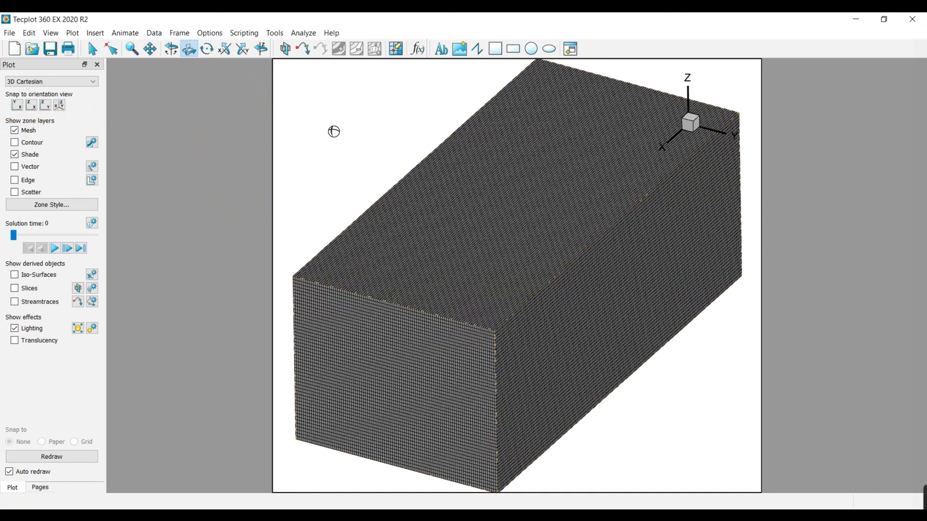
pyautogui.click(23, 147)
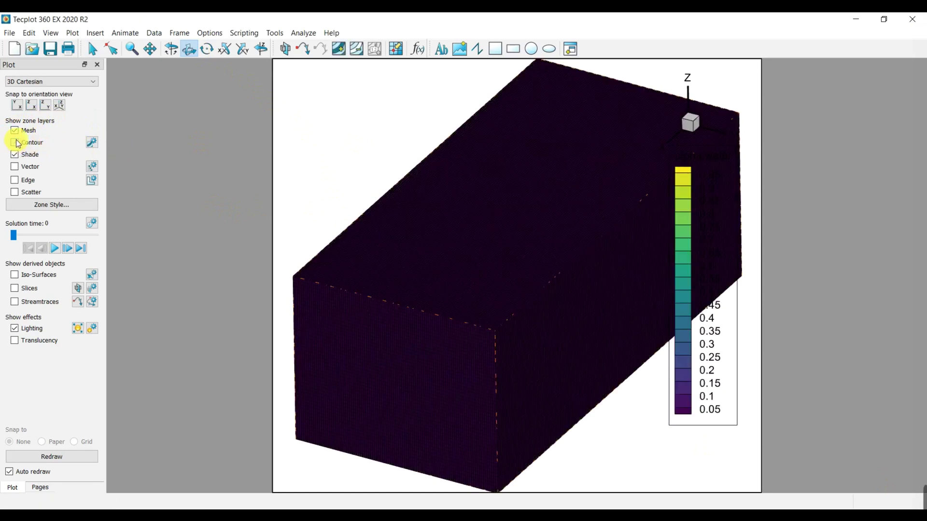
pyautogui.click(15, 130)
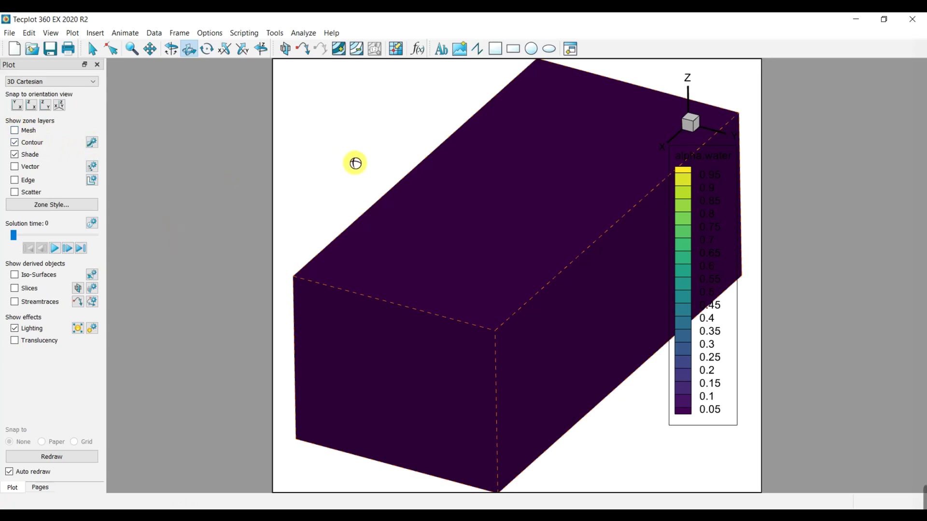
pyautogui.click(15, 142)
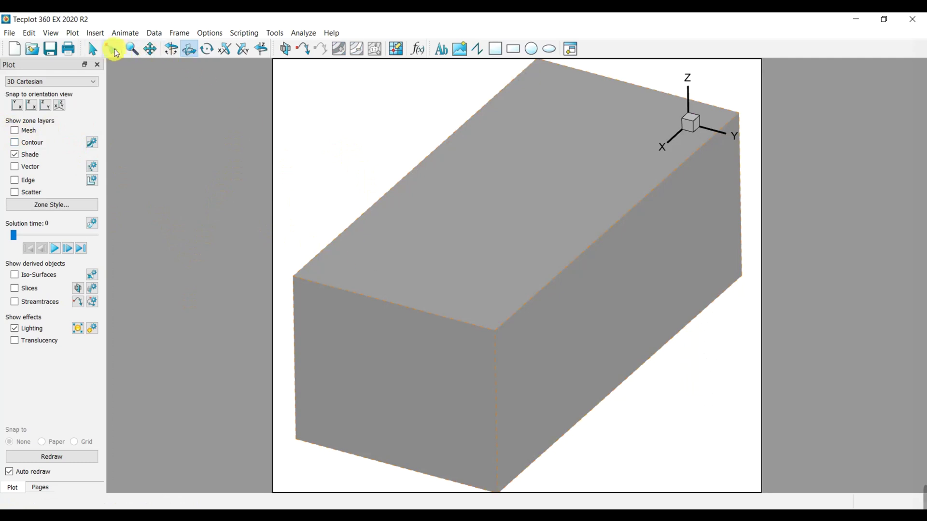
# Step: Hide the frontAndBack zone in Zone Style so the box interior opens
pyautogui.click(93, 49)
pyautogui.click(548, 318)
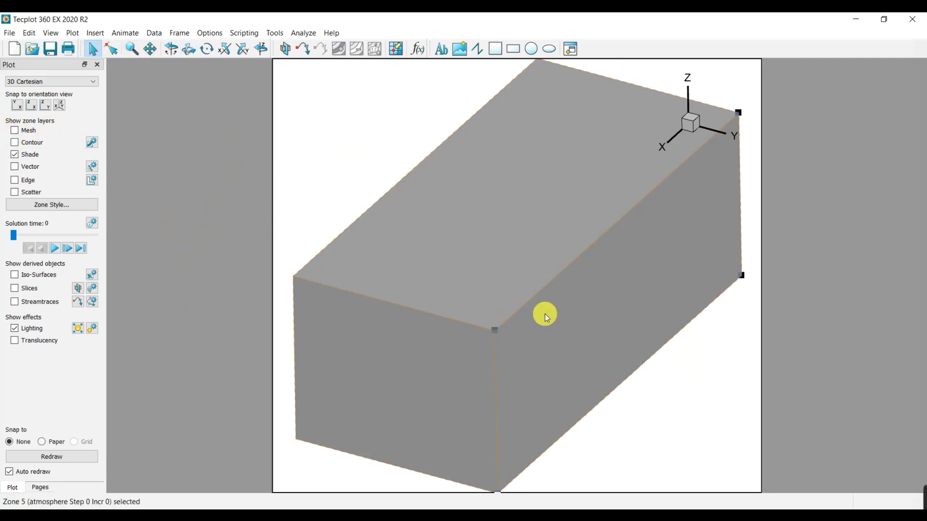
pyautogui.doubleClick(535, 319)
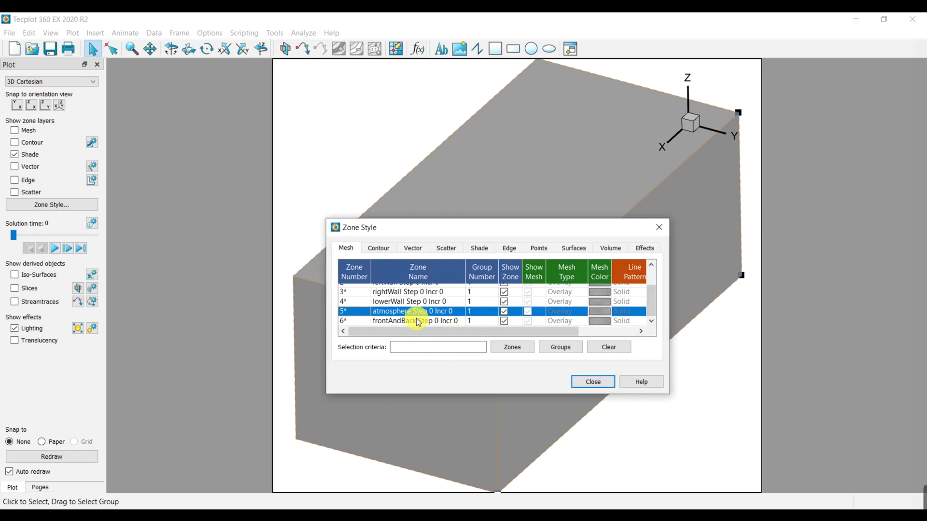
pyautogui.click(504, 321)
pyautogui.click(593, 381)
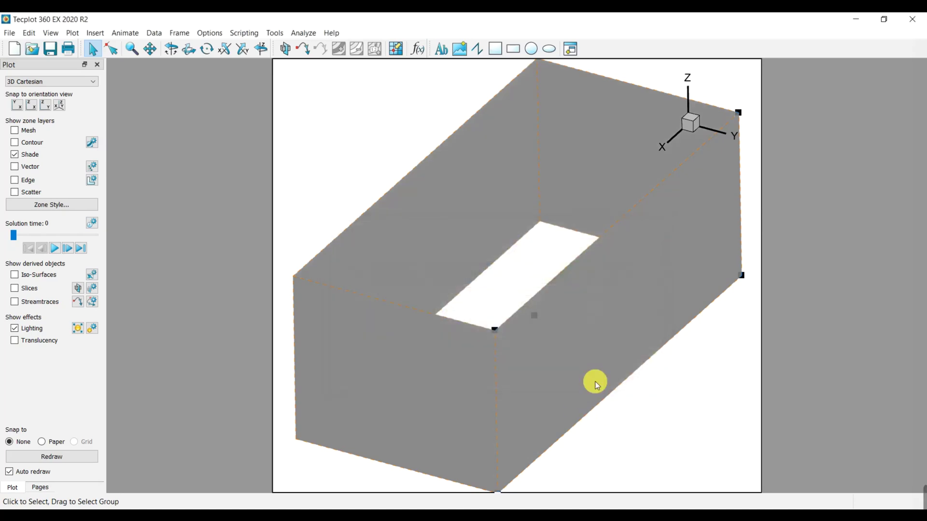
# Step: Rotate the box face-on, looking along Z with Y pointing up
pyautogui.click(189, 53)
pyautogui.moveTo(425, 134); pyautogui.dragTo(263, 368)
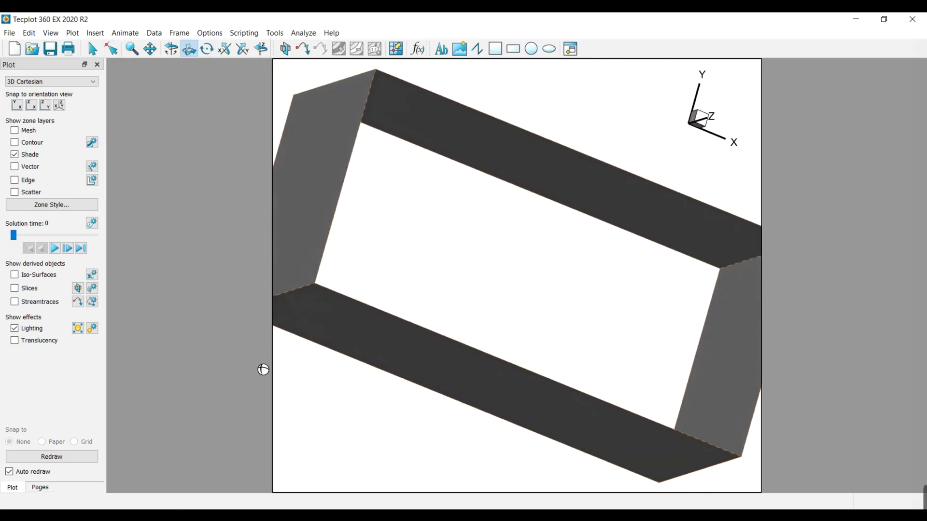
pyautogui.moveTo(478, 129); pyautogui.dragTo(584, 375)
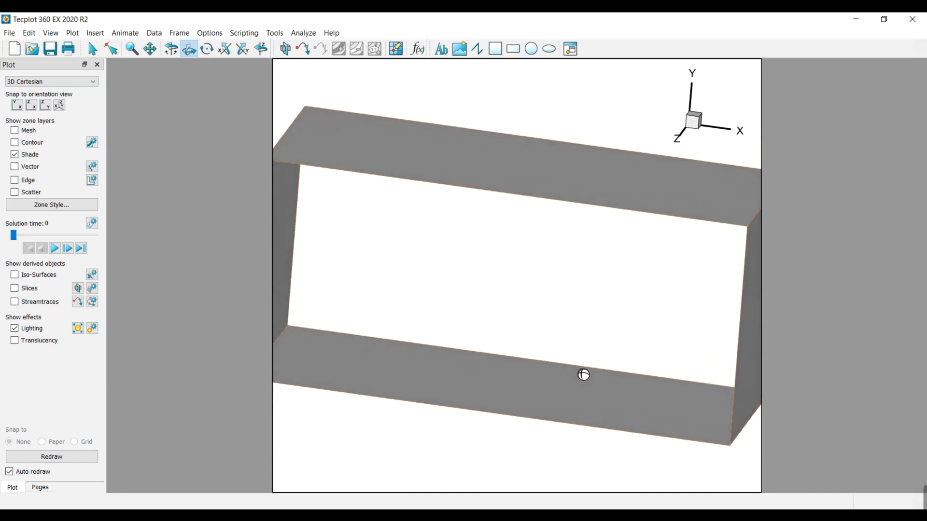
# Step: Advance the solution time to 0.1, zoom out to fit the box, and show iso-surfaces
pyautogui.click(92, 48)
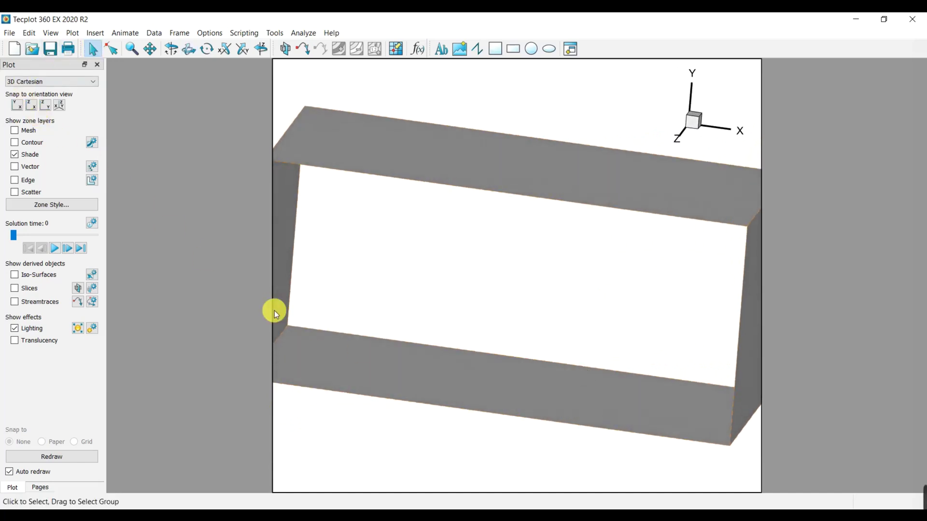
pyautogui.click(68, 248)
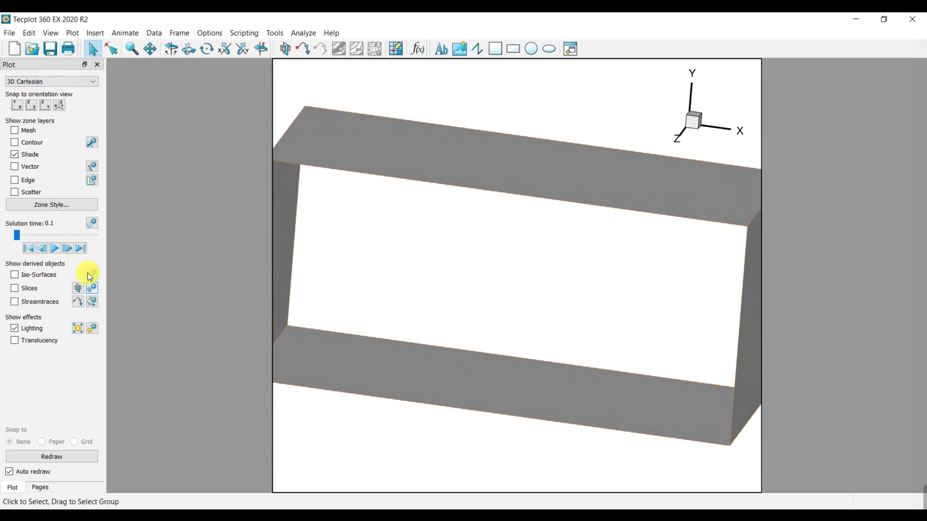
pyautogui.click(132, 48)
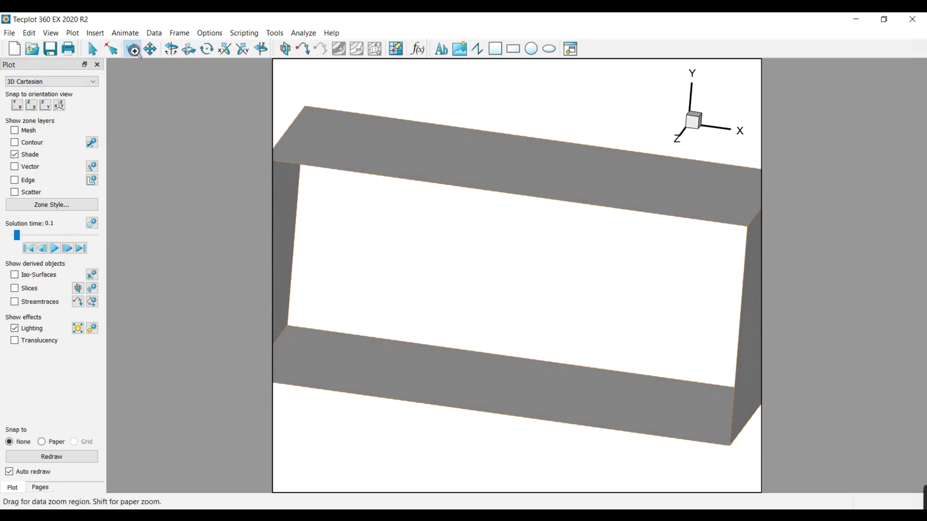
pyautogui.moveTo(591, 304); pyautogui.dragTo(567, 201, button='middle')
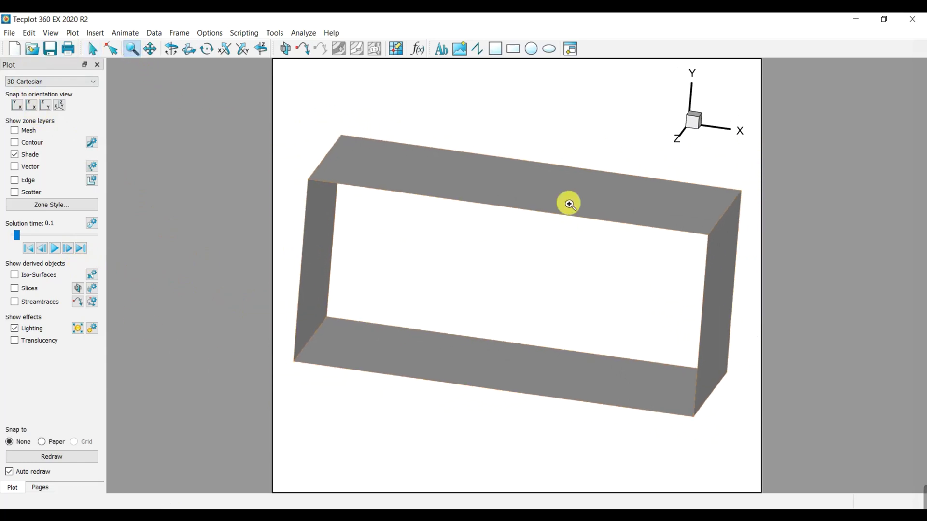
pyautogui.click(93, 49)
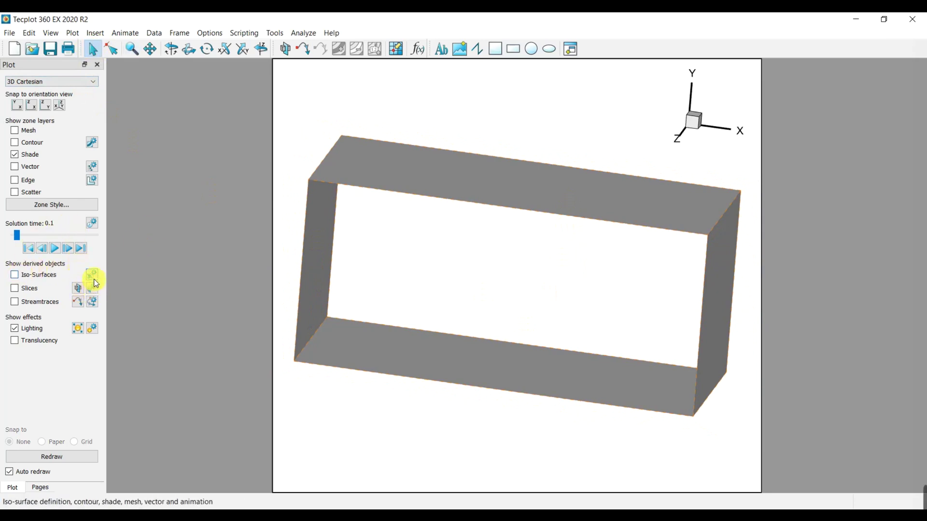
pyautogui.click(16, 276)
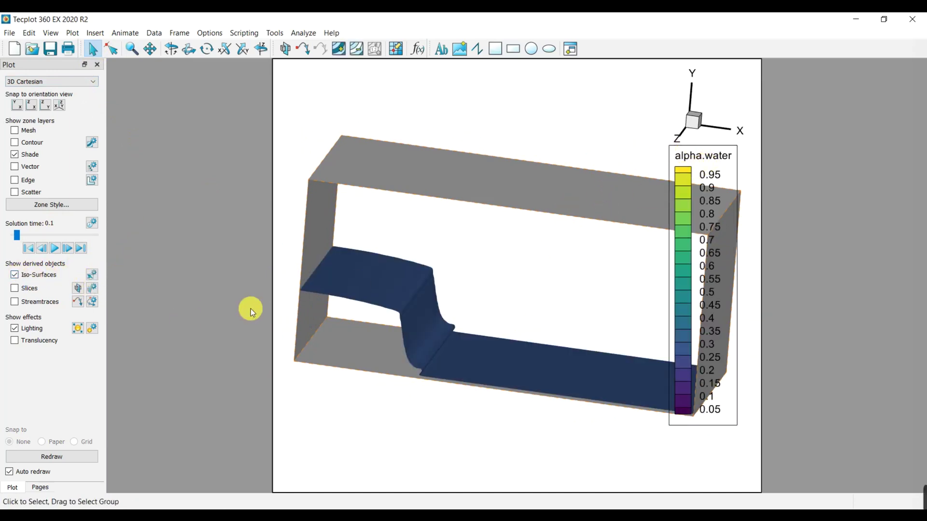
# Step: Keep alpha.water as the iso-surface definition and flood variable in Iso-Surface Details
pyautogui.click(92, 275)
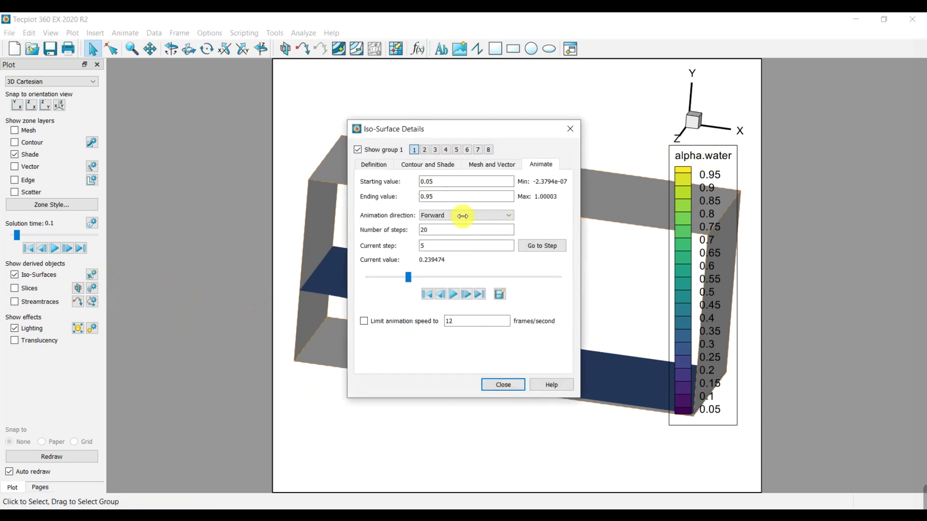
pyautogui.click(373, 163)
pyautogui.moveTo(466, 129); pyautogui.dragTo(465, 149)
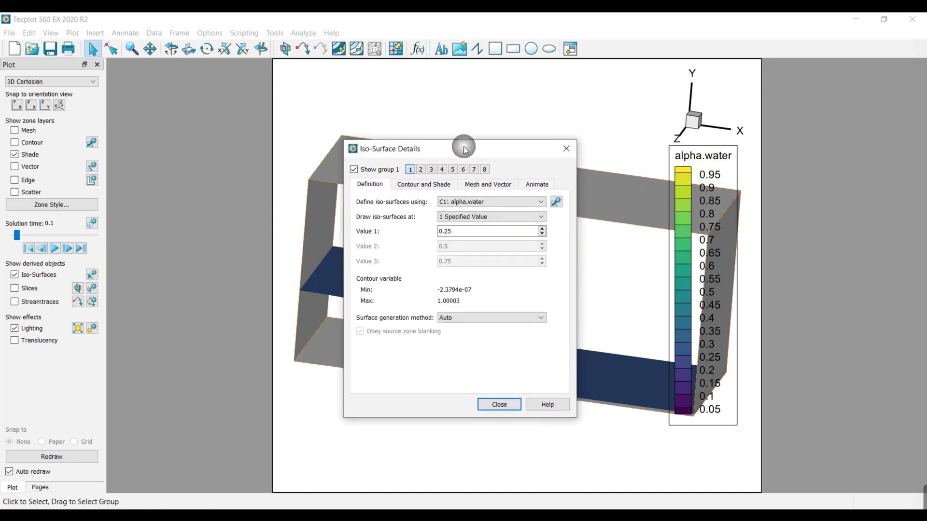
pyautogui.click(455, 203)
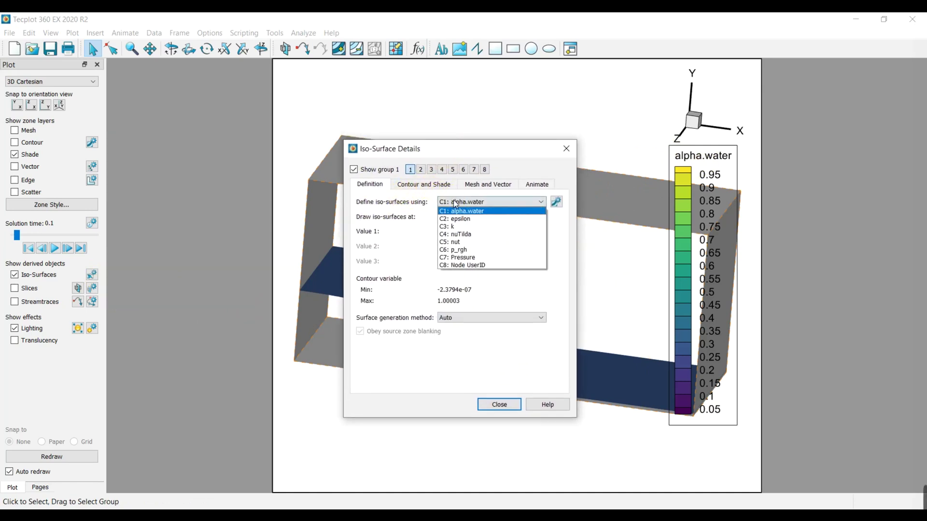
pyautogui.click(486, 347)
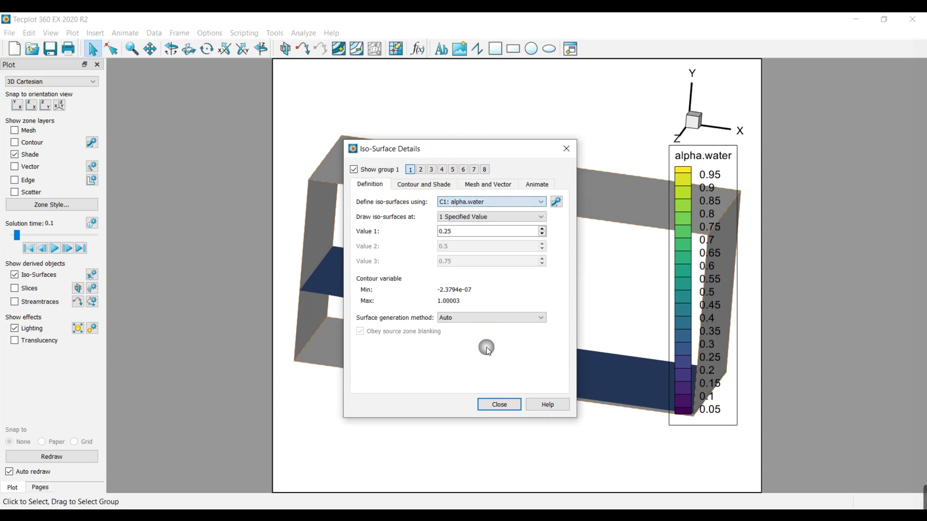
pyautogui.click(403, 186)
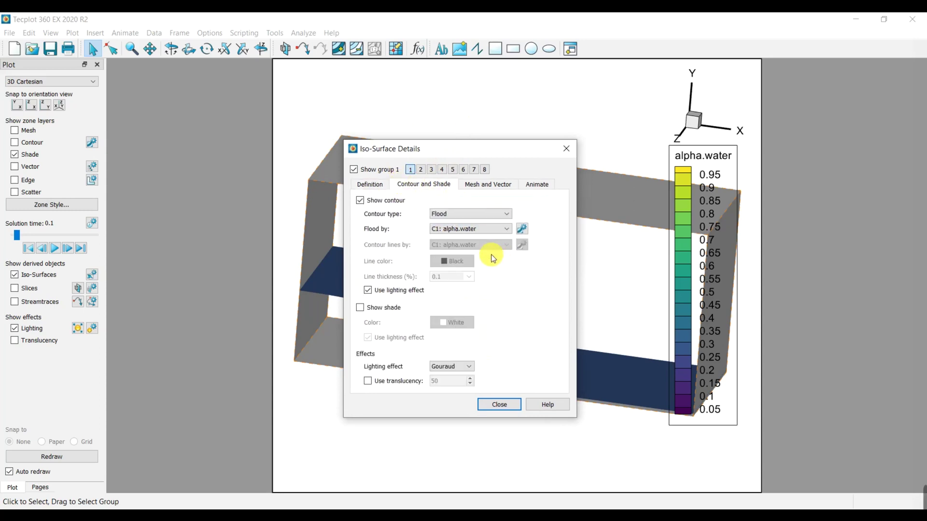
pyautogui.click(506, 231)
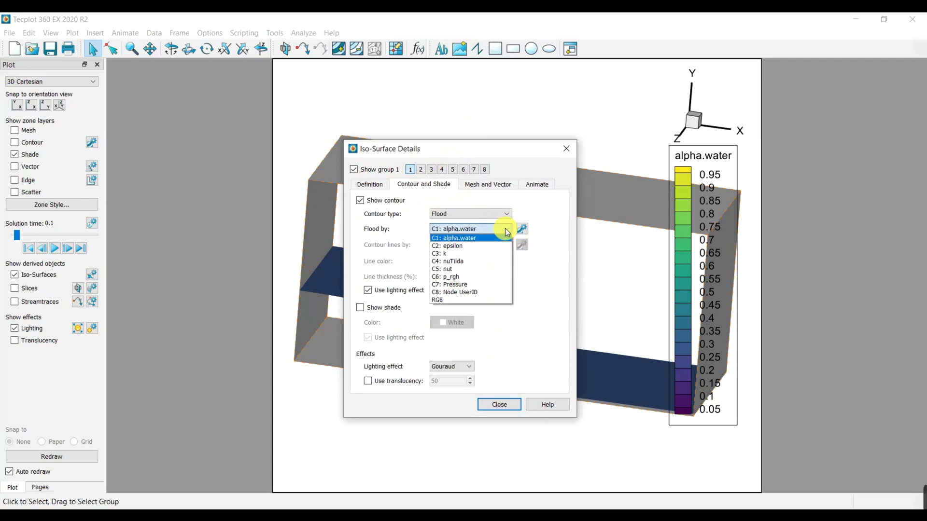
pyautogui.click(542, 303)
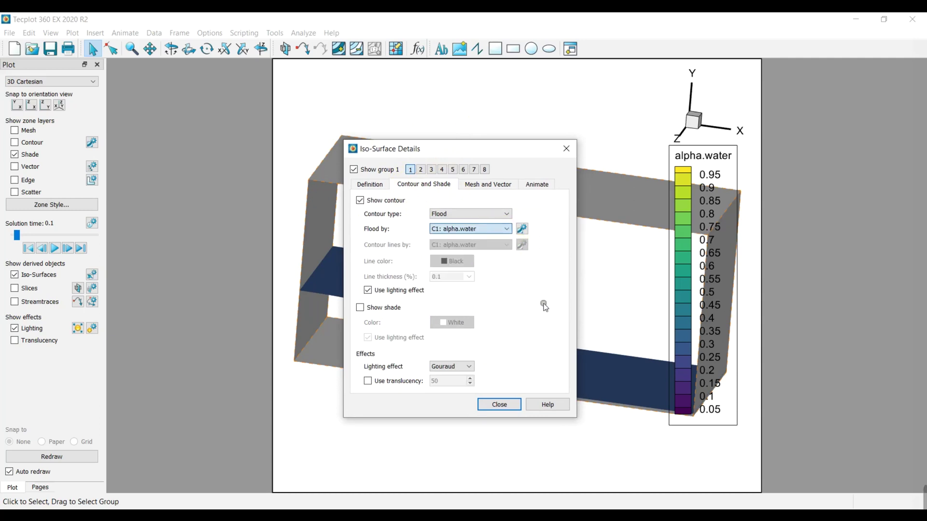
pyautogui.click(421, 169)
pyautogui.moveTo(454, 147); pyautogui.dragTo(476, 92)
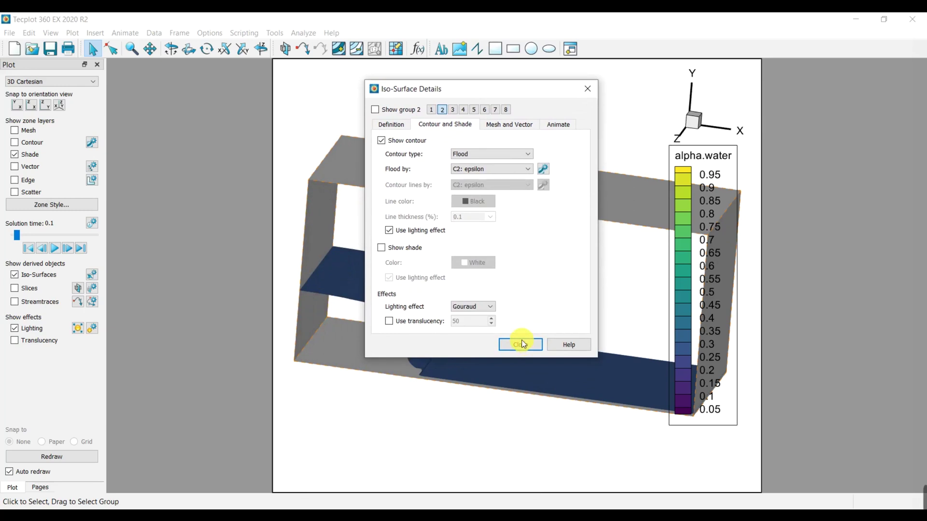
# Step: Switch group 1's alpha.water contour colour map from Viridis to Small Rainbow
pyautogui.click(390, 125)
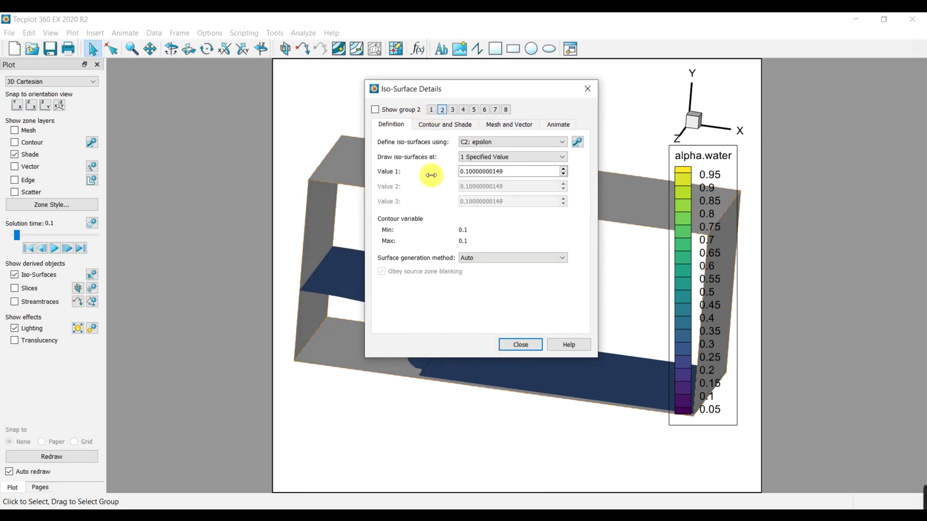
pyautogui.click(431, 110)
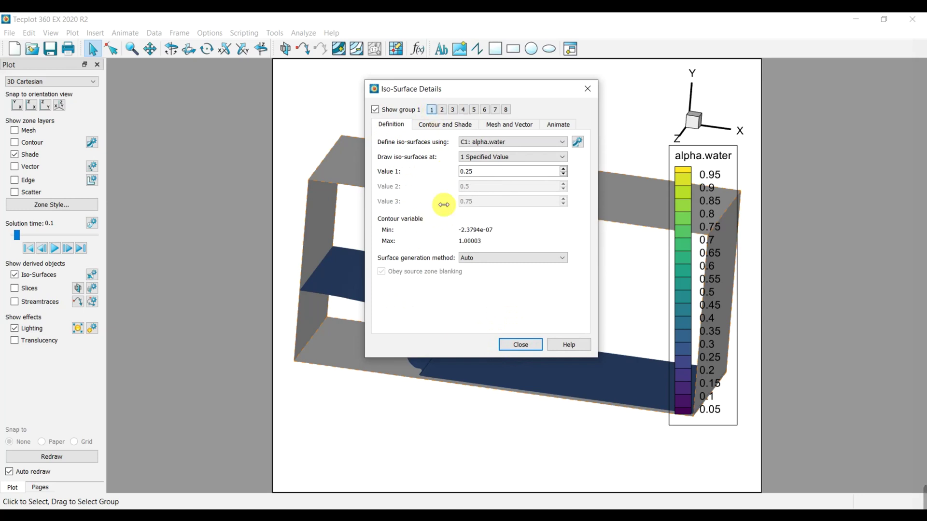
pyautogui.moveTo(532, 90); pyautogui.dragTo(530, 121)
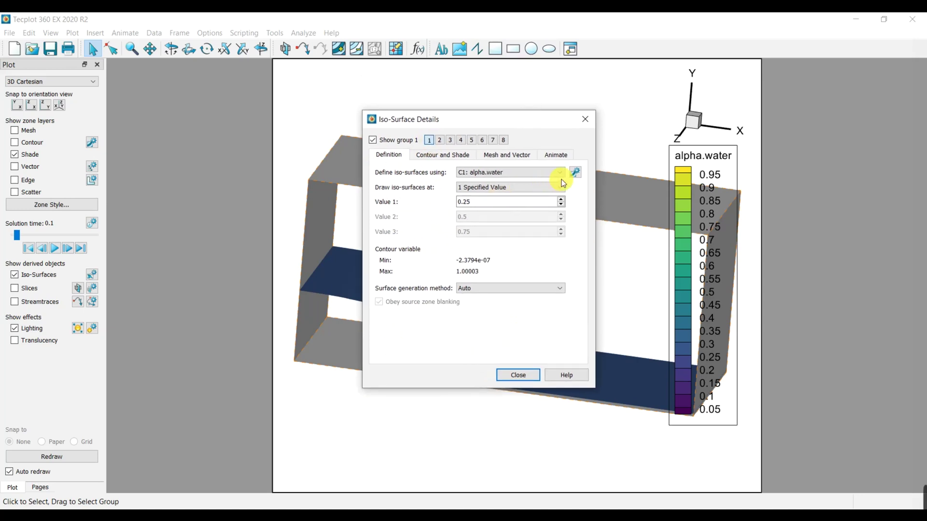
pyautogui.click(575, 172)
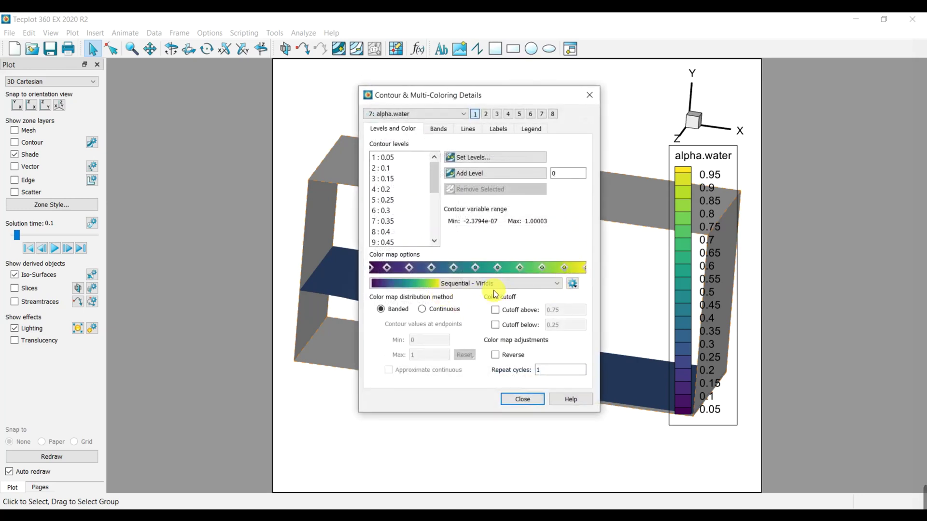
pyautogui.click(492, 284)
pyautogui.click(432, 305)
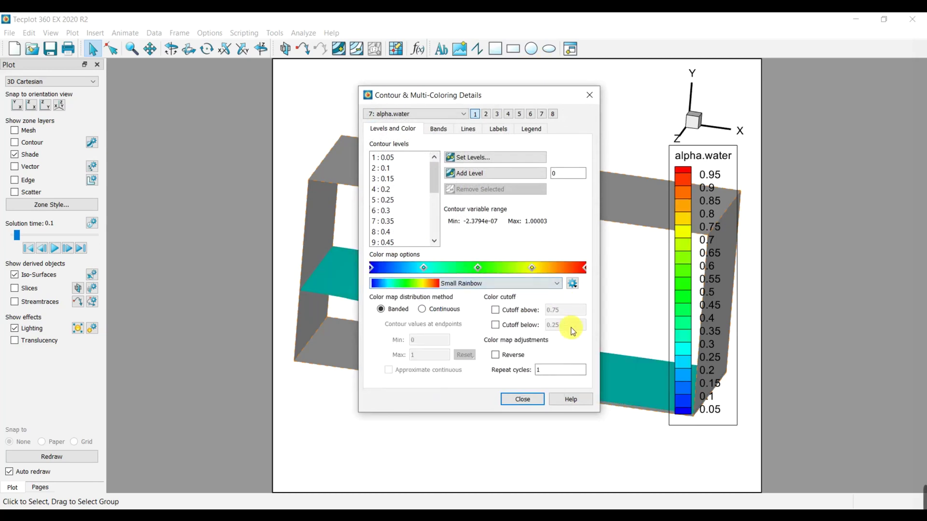
pyautogui.click(522, 399)
# Step: Define iso-surface group 2 on C7: Pressure and turn on Show group 2
pyautogui.click(440, 140)
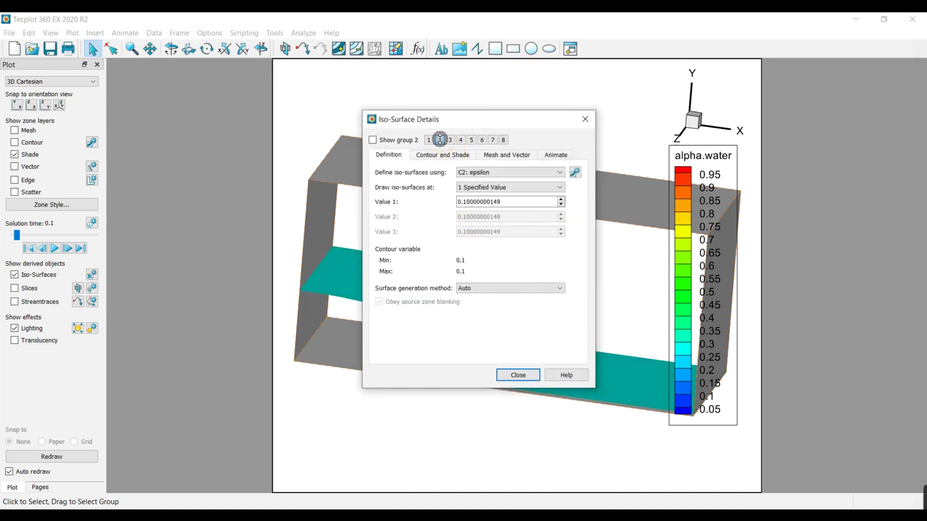
pyautogui.click(519, 174)
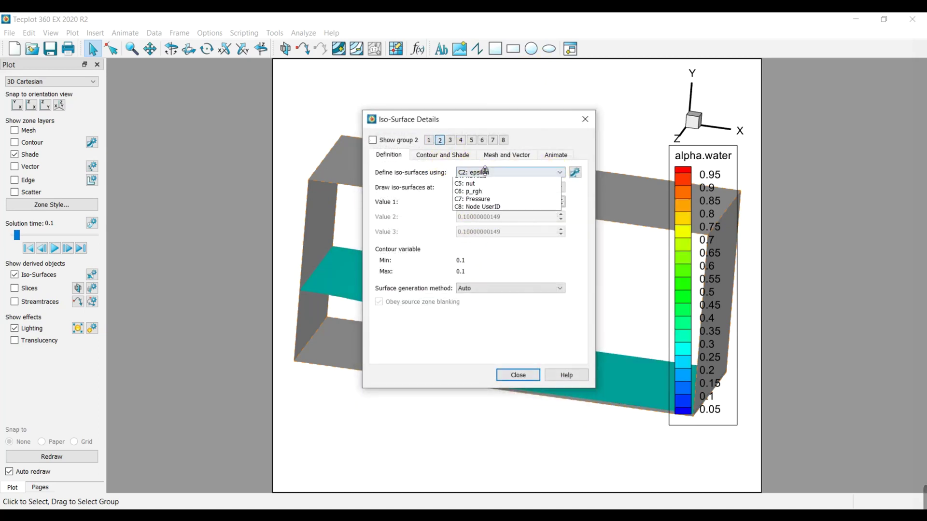
pyautogui.click(505, 227)
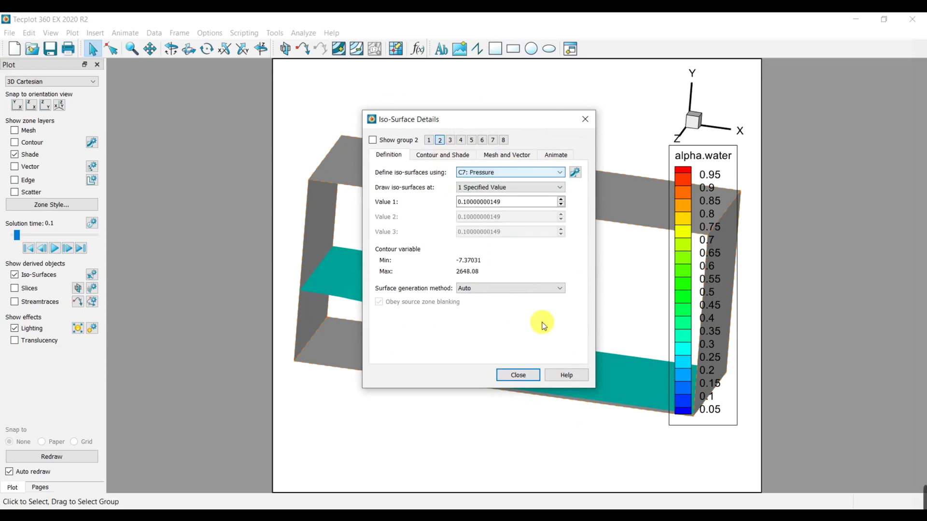
pyautogui.moveTo(507, 127)
pyautogui.mouseDown()
pyautogui.moveTo(472, 193)
pyautogui.moveTo(412, 356)
pyautogui.moveTo(475, 100)
pyautogui.moveTo(517, 123)
pyautogui.mouseUp()
pyautogui.click(341, 112)
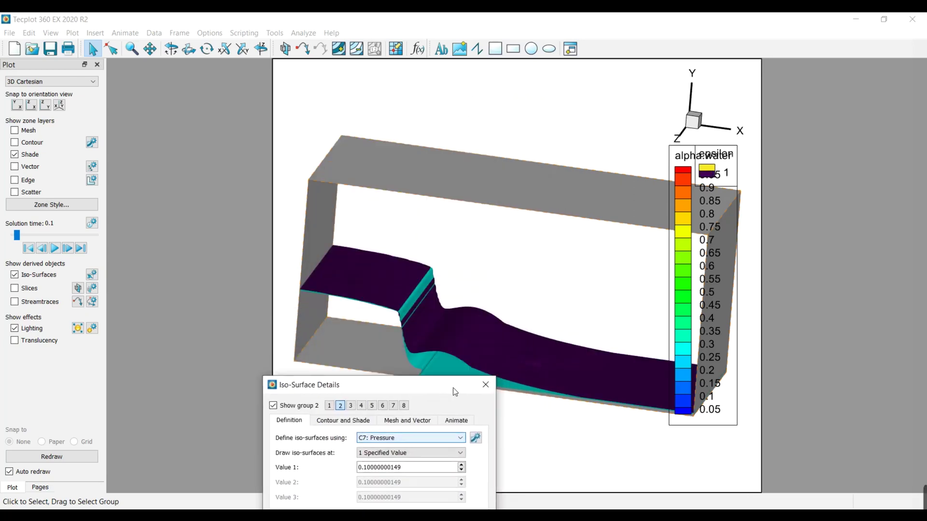
pyautogui.moveTo(452, 387); pyautogui.dragTo(452, 79)
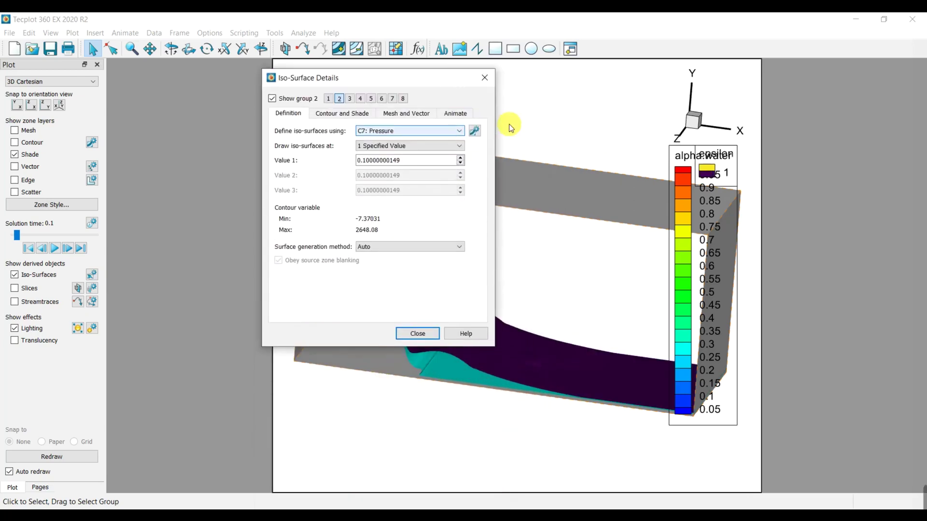
pyautogui.click(474, 131)
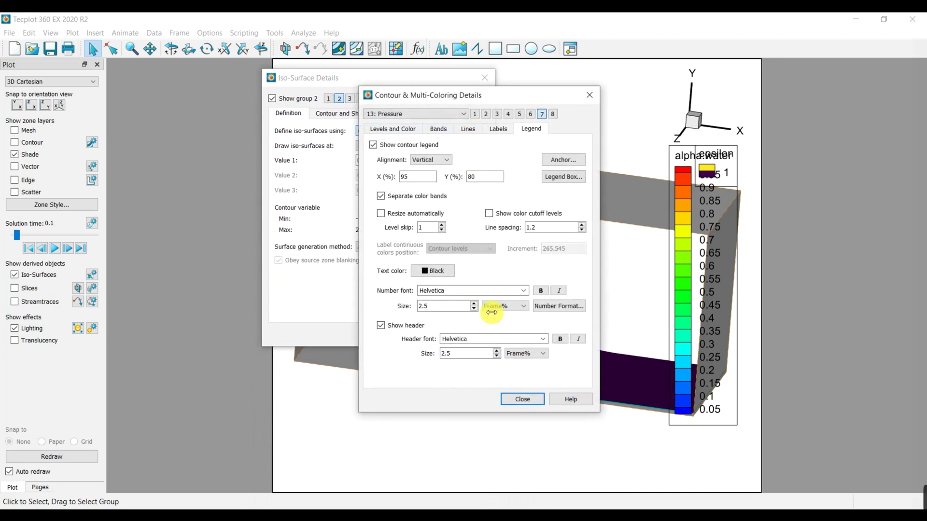
# Step: Choose the Two Color map for the Pressure contour and close both settings dialogs
pyautogui.click(399, 128)
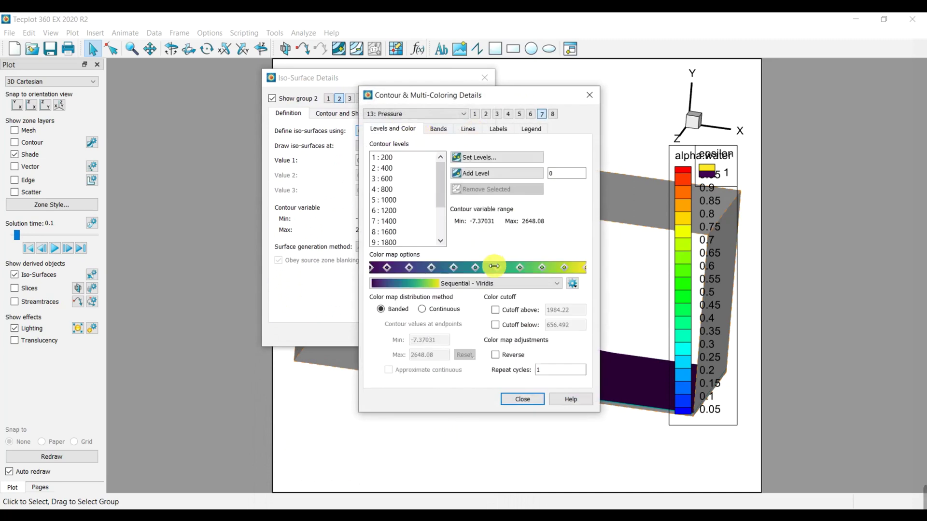
pyautogui.click(475, 284)
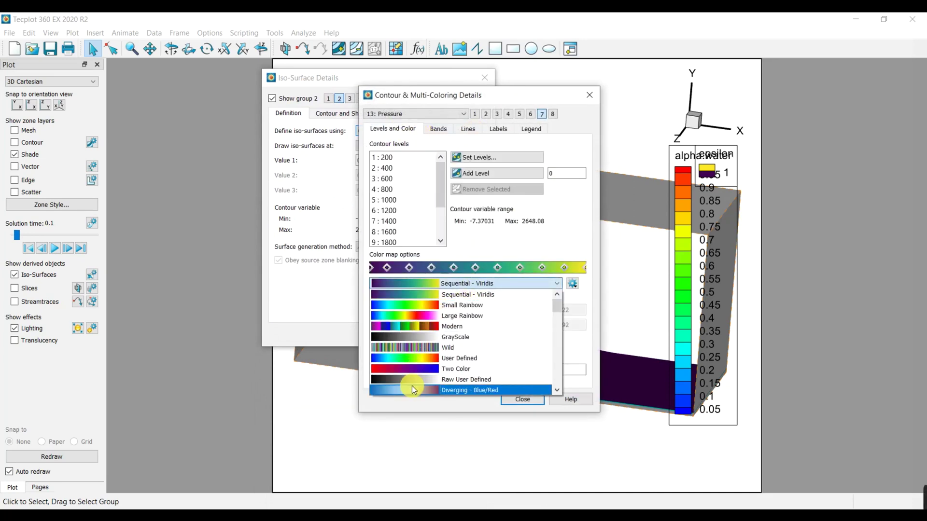
pyautogui.click(397, 295)
pyautogui.click(449, 284)
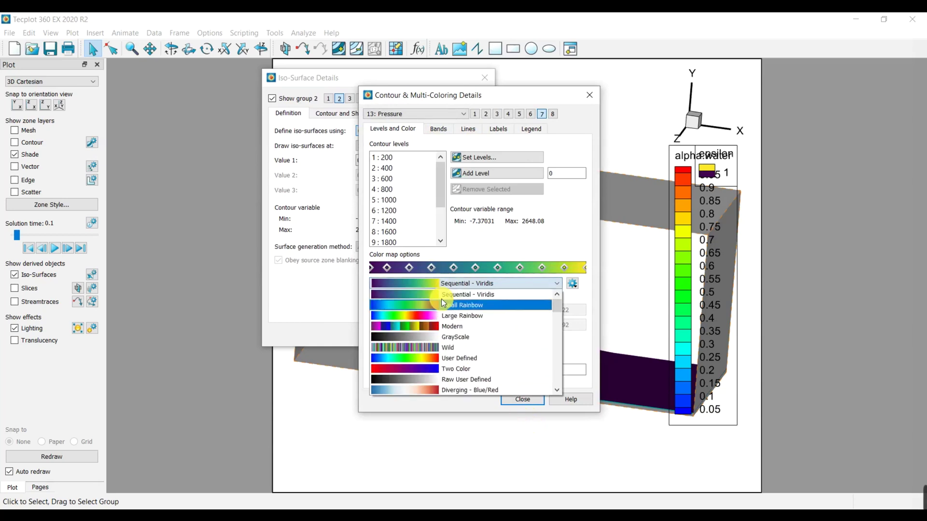
pyautogui.click(416, 368)
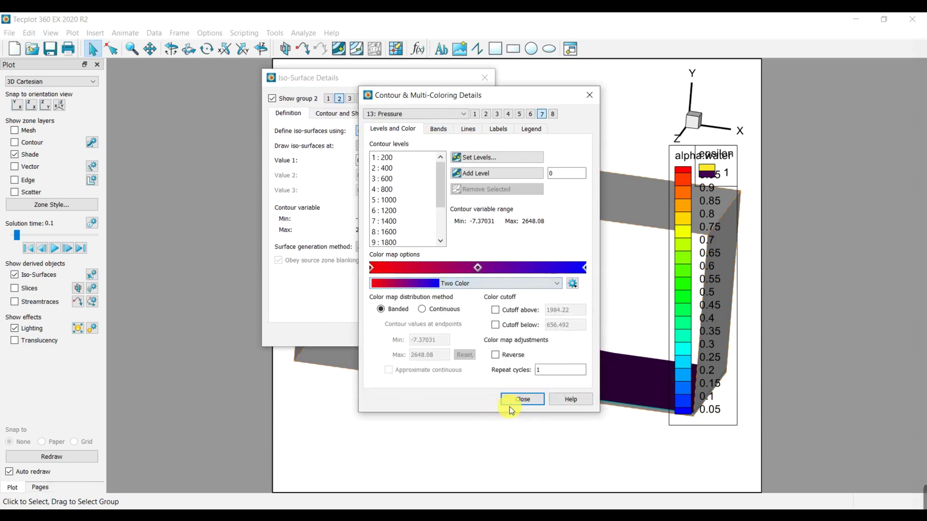
pyautogui.click(522, 399)
pyautogui.click(414, 334)
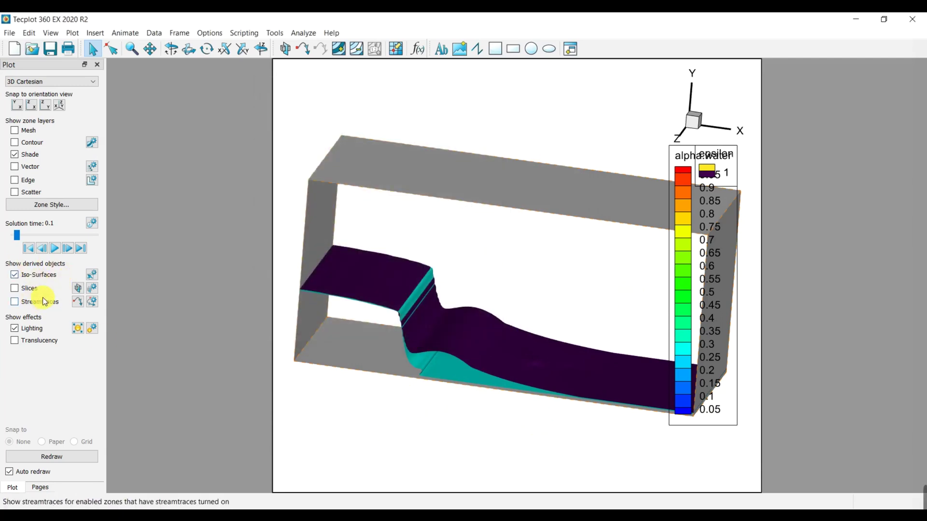
# Step: Uncheck Iso-Surfaces and check Slices to show an alpha.water X-plane slice
pyautogui.click(15, 274)
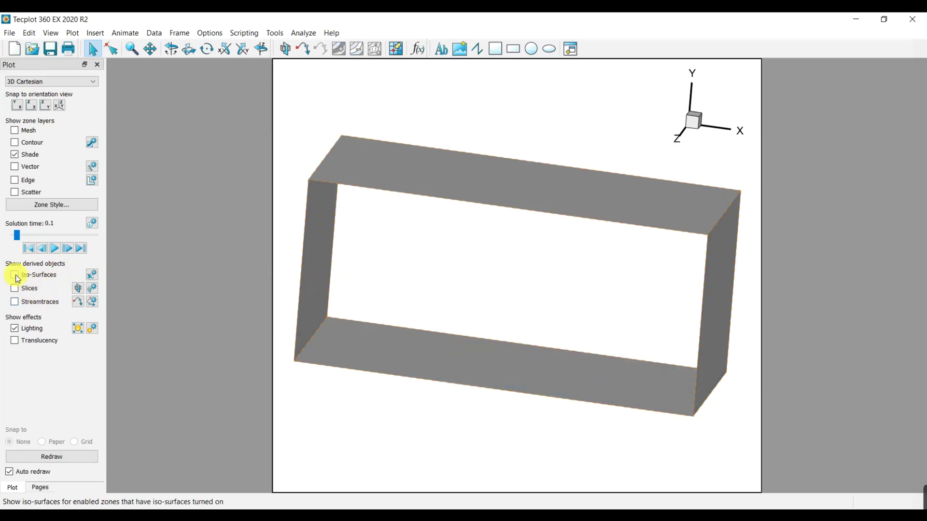
pyautogui.click(15, 288)
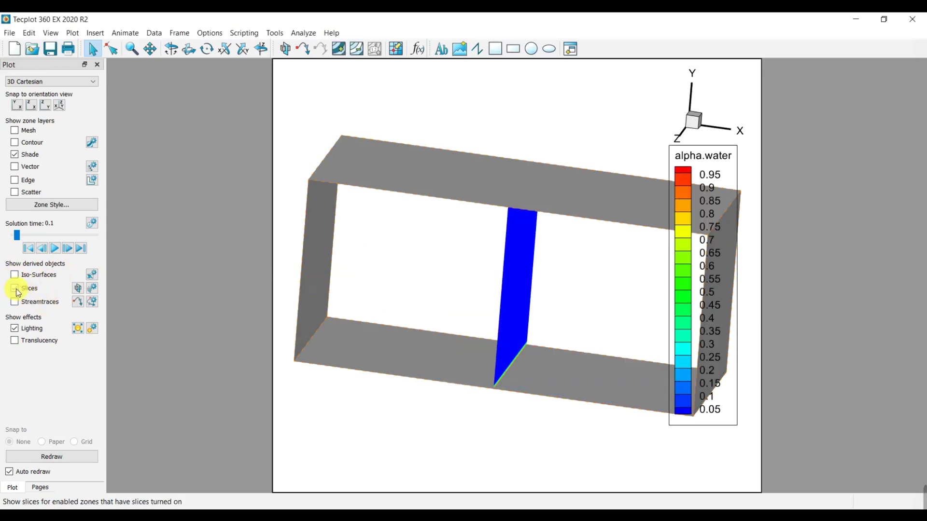
pyautogui.click(92, 288)
# Step: Shift slice group 1's primary slice to 0.675, keeping X-Planes orientation
pyautogui.click(285, 49)
pyautogui.moveTo(415, 169); pyautogui.dragTo(433, 169)
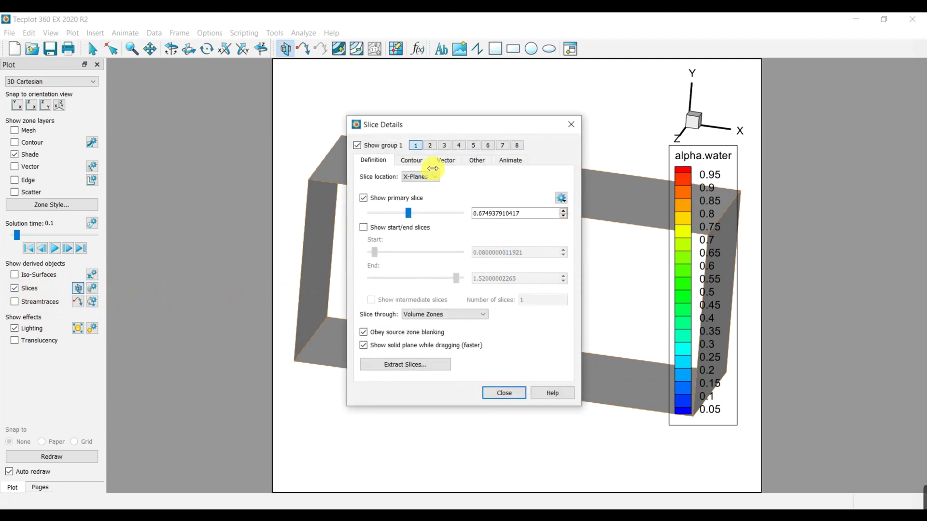
pyautogui.click(418, 177)
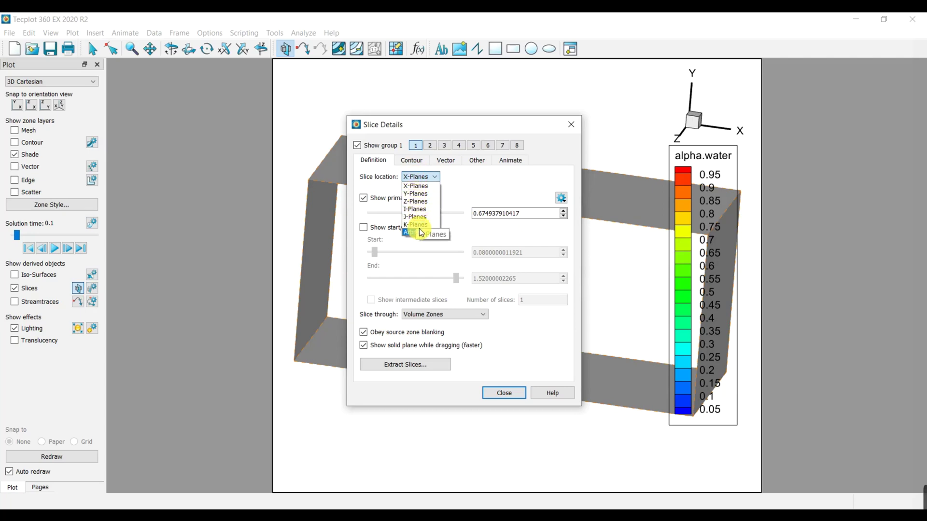
pyautogui.click(502, 394)
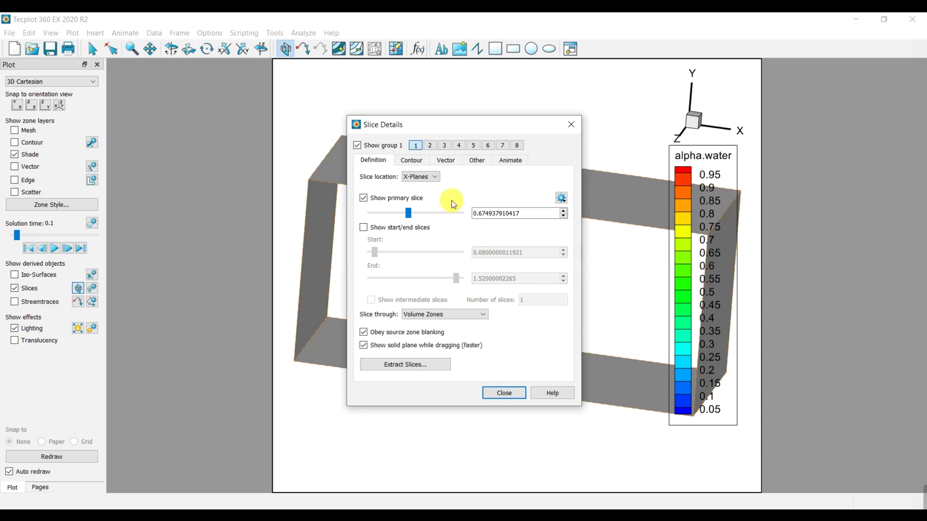
# Step: Show slice group 2 and try X-Planes and Y-Planes orientations for it
pyautogui.click(430, 146)
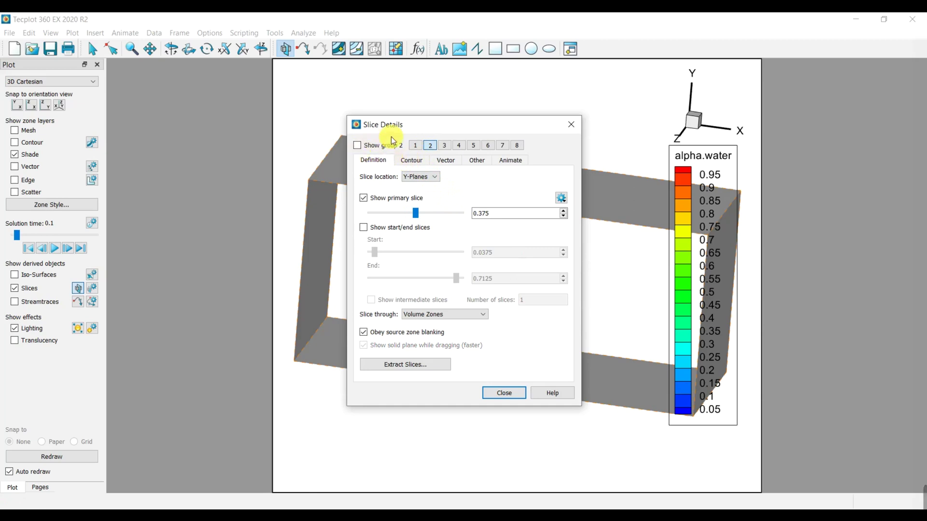
pyautogui.moveTo(427, 125); pyautogui.dragTo(404, 136)
pyautogui.click(333, 156)
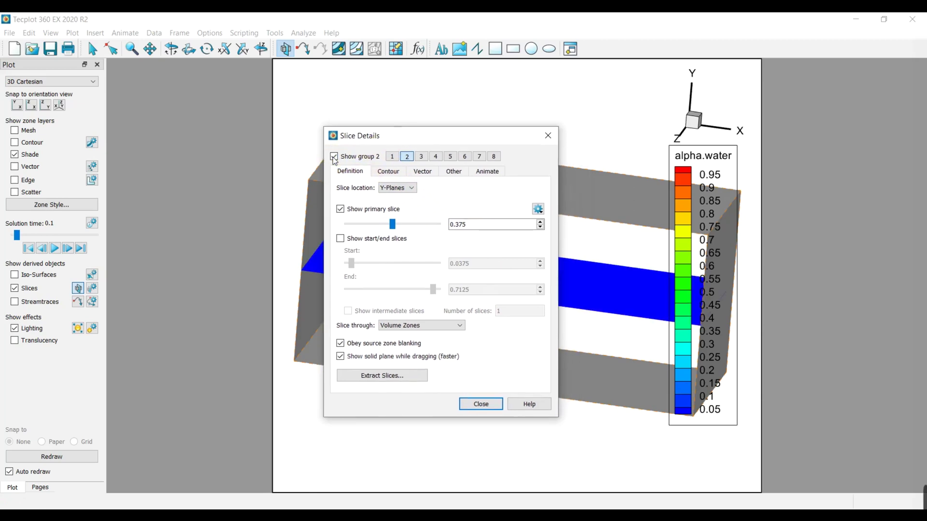
pyautogui.click(399, 188)
pyautogui.click(400, 198)
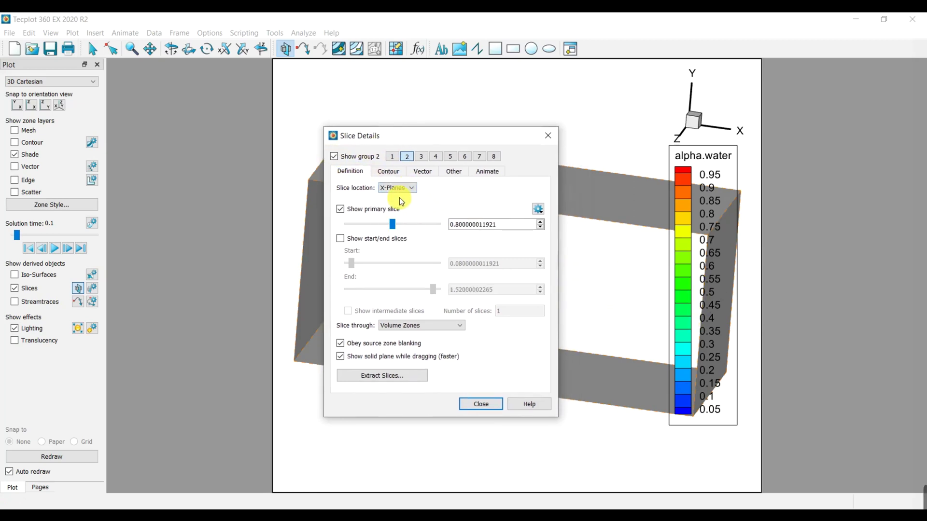
pyautogui.click(399, 188)
pyautogui.click(399, 206)
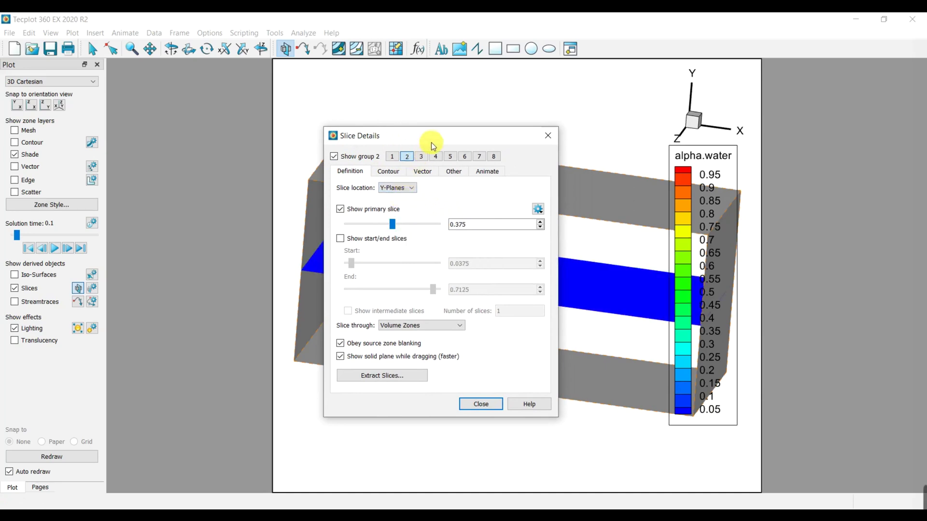
# Step: Set group 2 to X-Planes and hide it, then enable group 1's start and end slices
pyautogui.moveTo(431, 142); pyautogui.dragTo(397, 130)
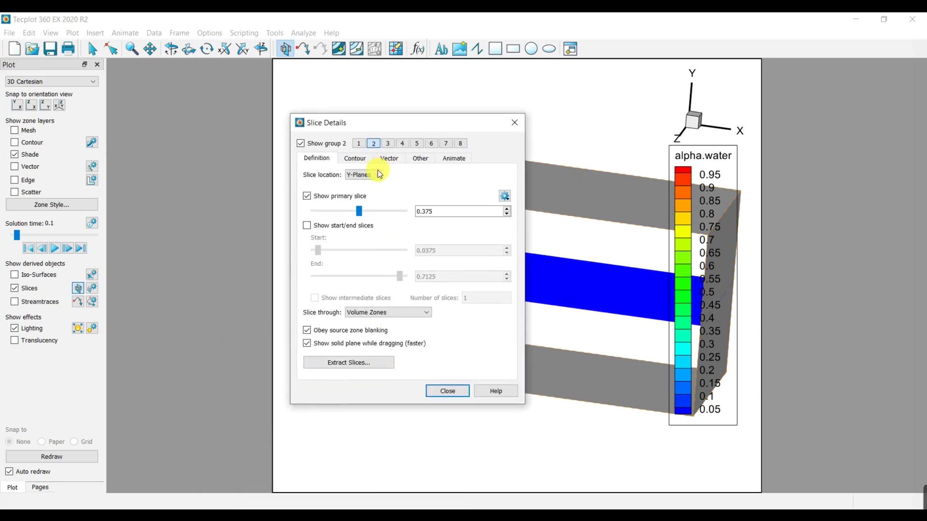
pyautogui.click(366, 179)
pyautogui.click(359, 184)
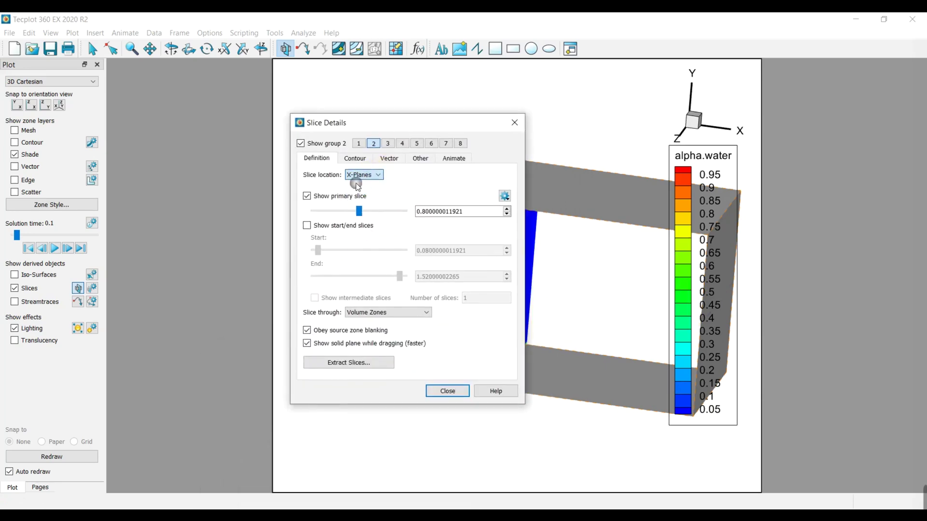
pyautogui.click(301, 143)
pyautogui.click(359, 143)
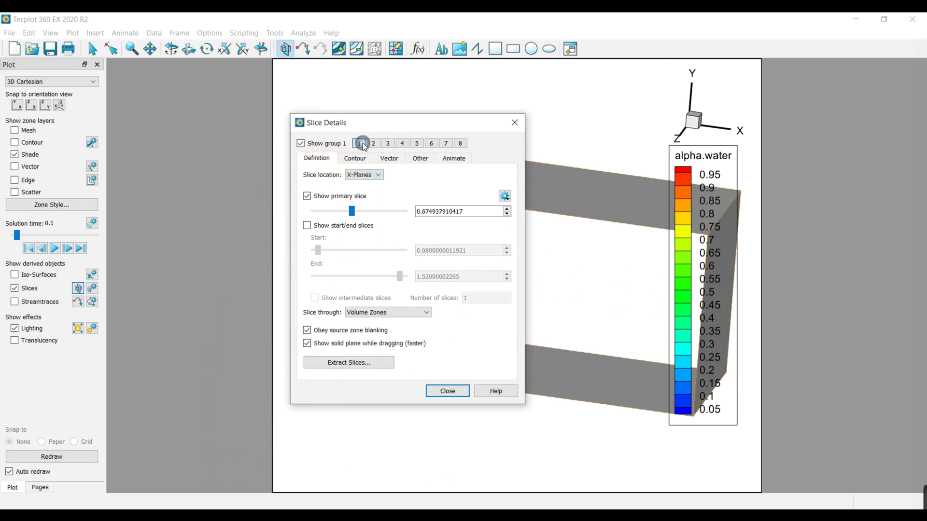
pyautogui.click(314, 234)
# Step: Hide the primary slice and span X-slices from 0 to 1.6 with 250 intermediate slices
pyautogui.click(307, 196)
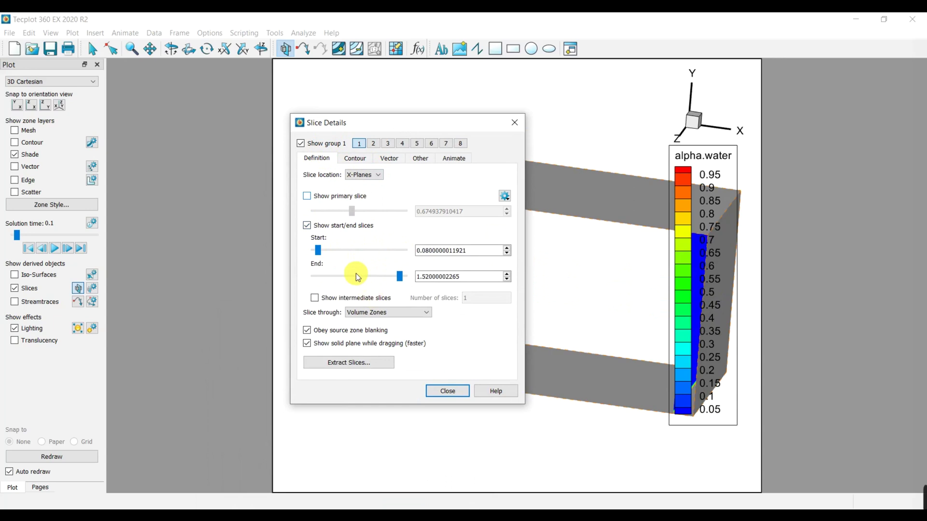
pyautogui.moveTo(320, 251); pyautogui.dragTo(306, 250)
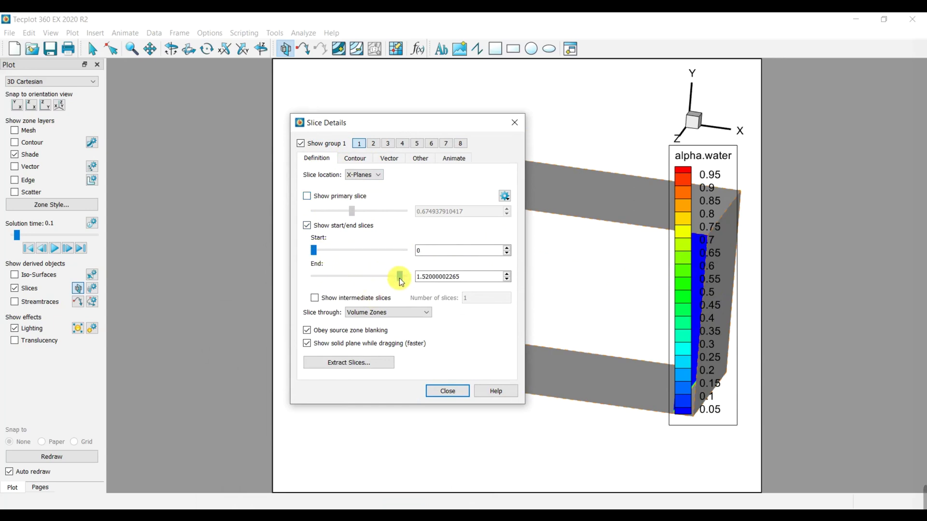
pyautogui.moveTo(399, 276); pyautogui.dragTo(405, 278)
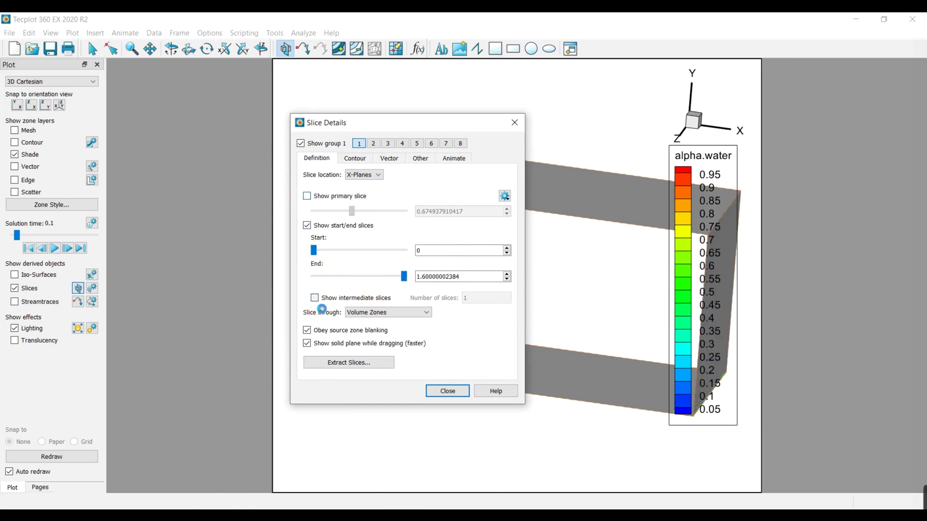
pyautogui.click(315, 298)
pyautogui.doubleClick(481, 301)
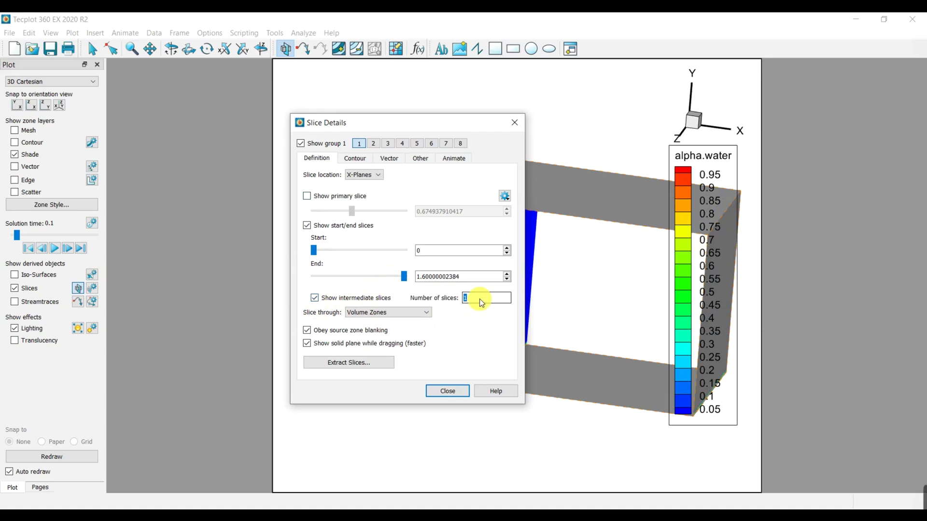
pyautogui.write('250250')
pyautogui.press('Return')
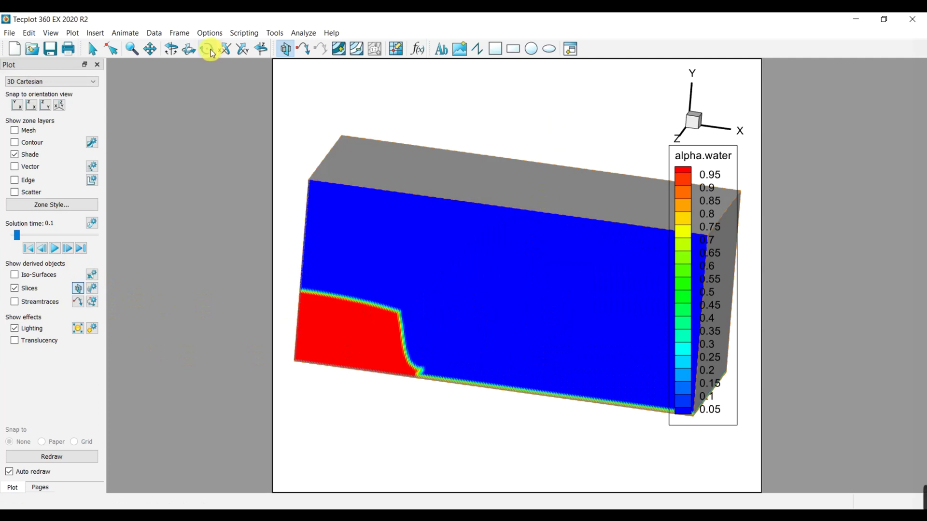
# Step: Rotate the dam-break box into a tilted view and reopen Slice Details
pyautogui.click(190, 49)
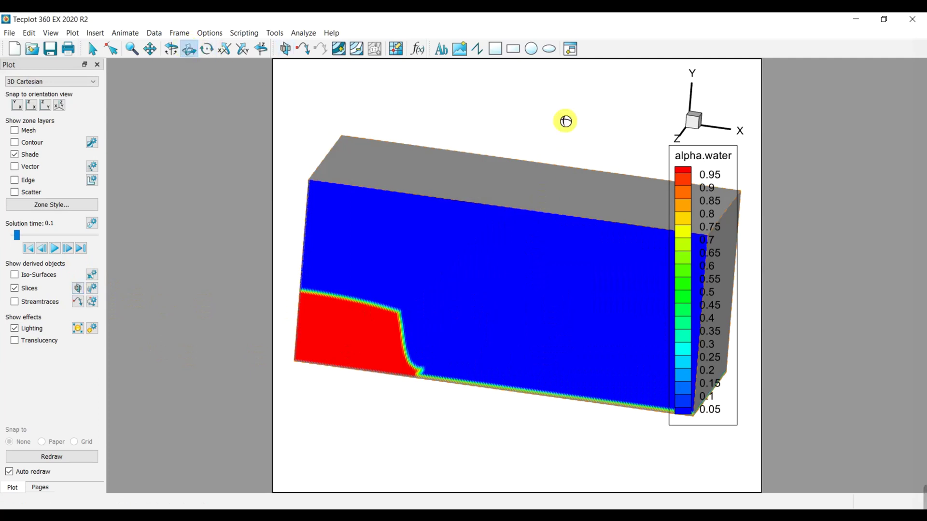
pyautogui.moveTo(563, 120); pyautogui.dragTo(548, 459)
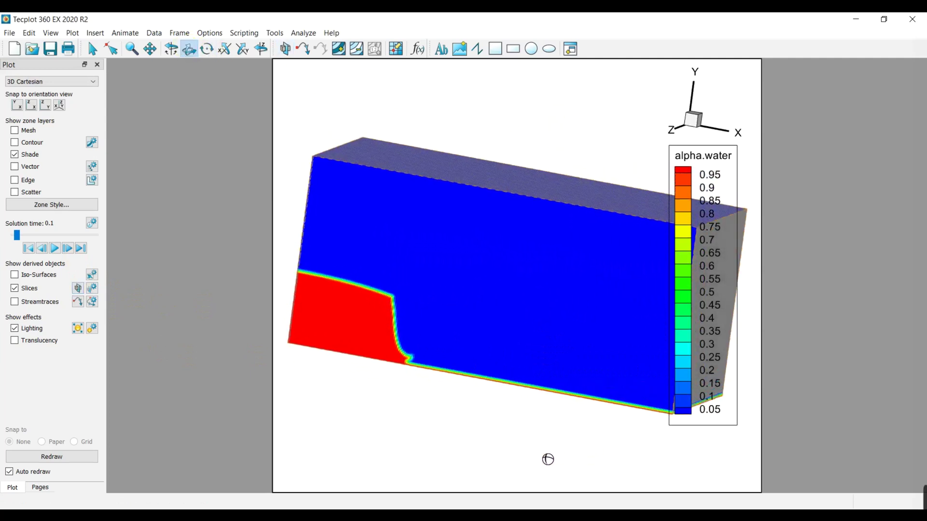
pyautogui.moveTo(615, 180); pyautogui.dragTo(601, 157)
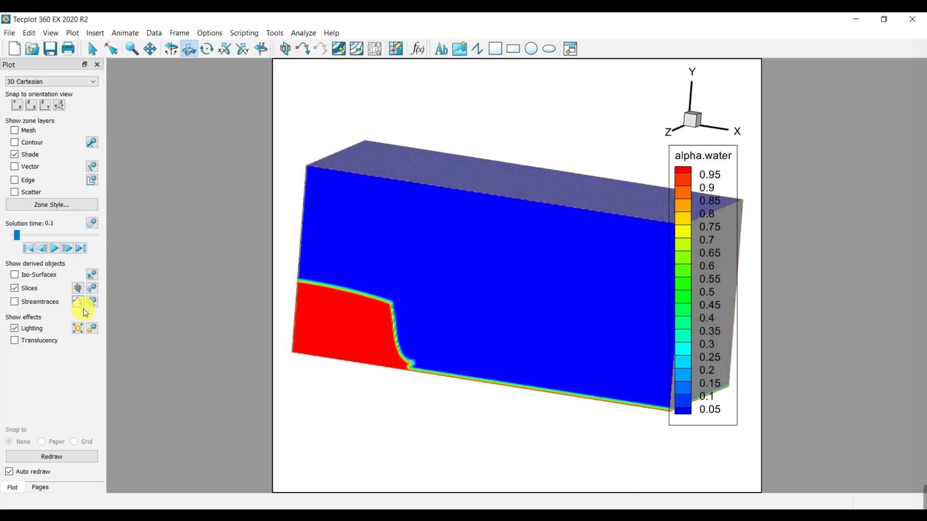
pyautogui.click(91, 288)
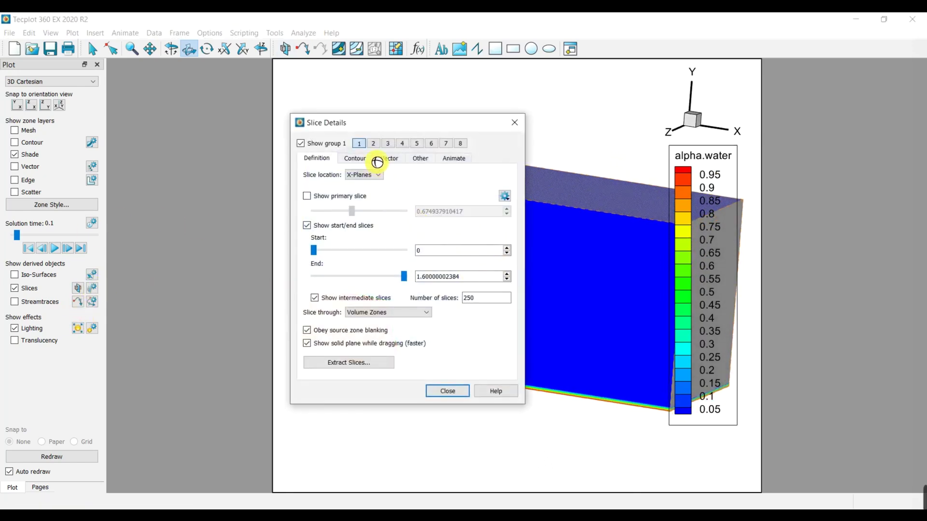
# Step: Keep alpha.water as the slice contour flood variable and hide slice group 1
pyautogui.click(373, 143)
pyautogui.click(93, 49)
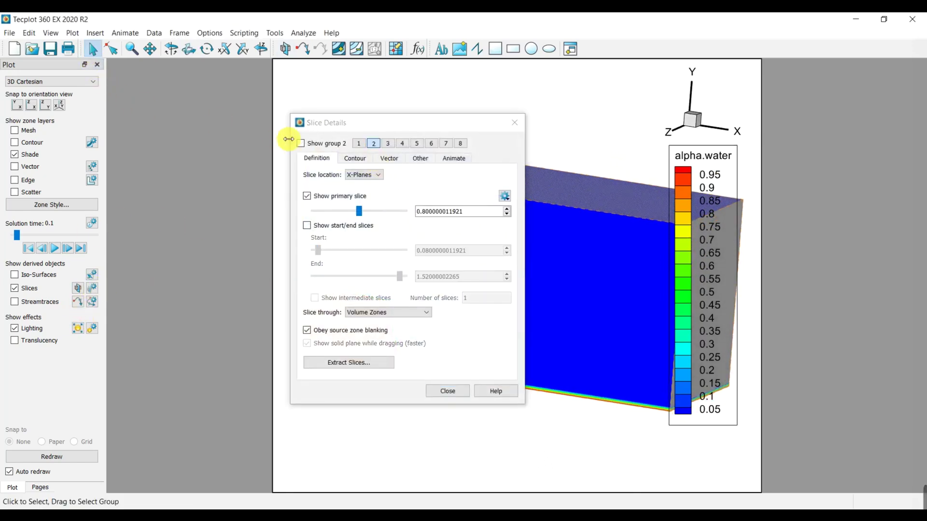
pyautogui.click(354, 159)
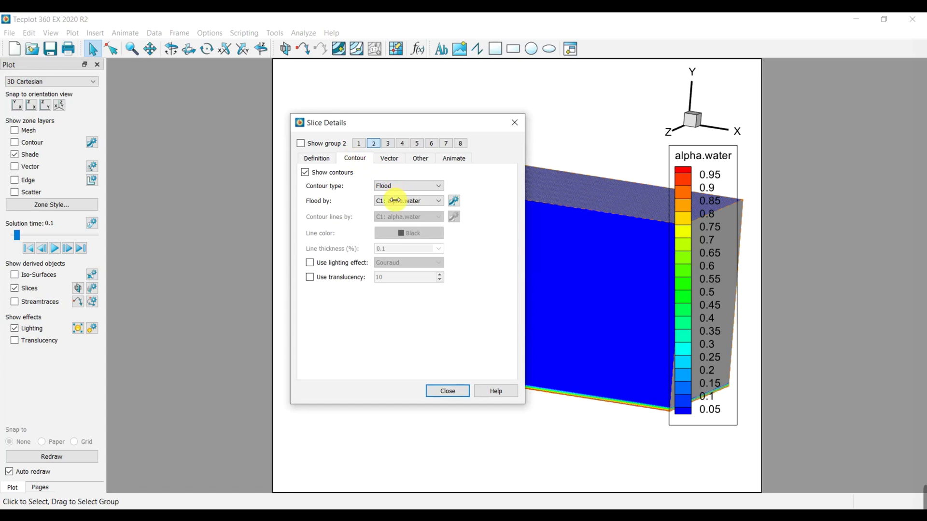
pyautogui.click(395, 200)
pyautogui.click(416, 261)
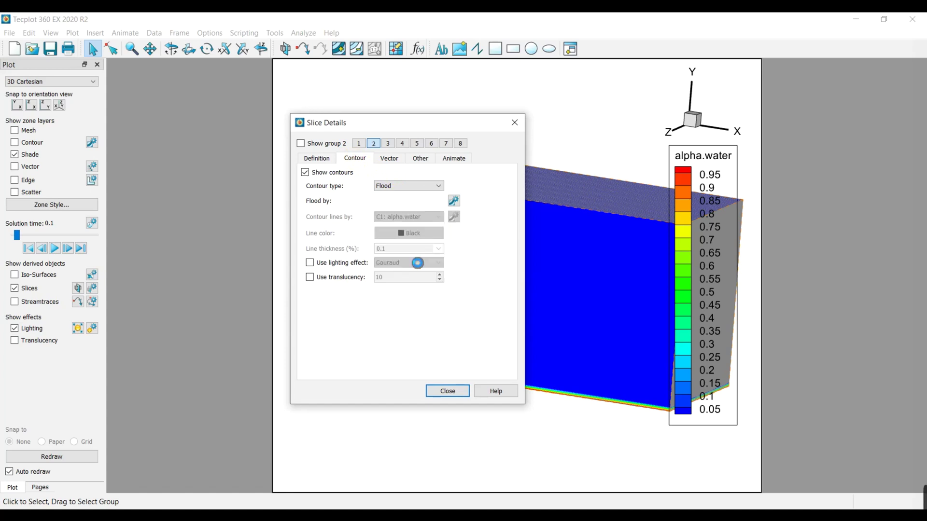
pyautogui.click(301, 143)
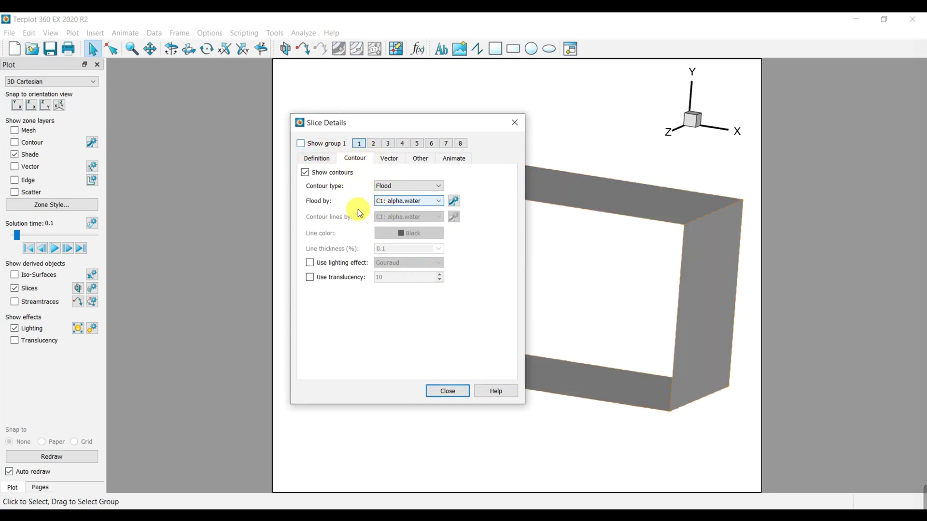
pyautogui.click(324, 161)
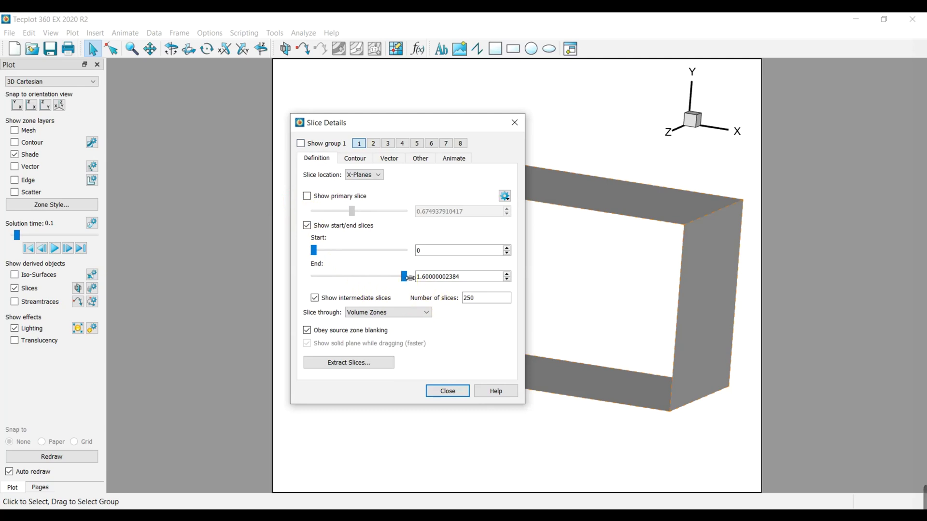
# Step: Give slice group 2 start/end slices from 0 to 1.6 with 250 intermediate slices, and show it
pyautogui.click(375, 144)
pyautogui.click(307, 226)
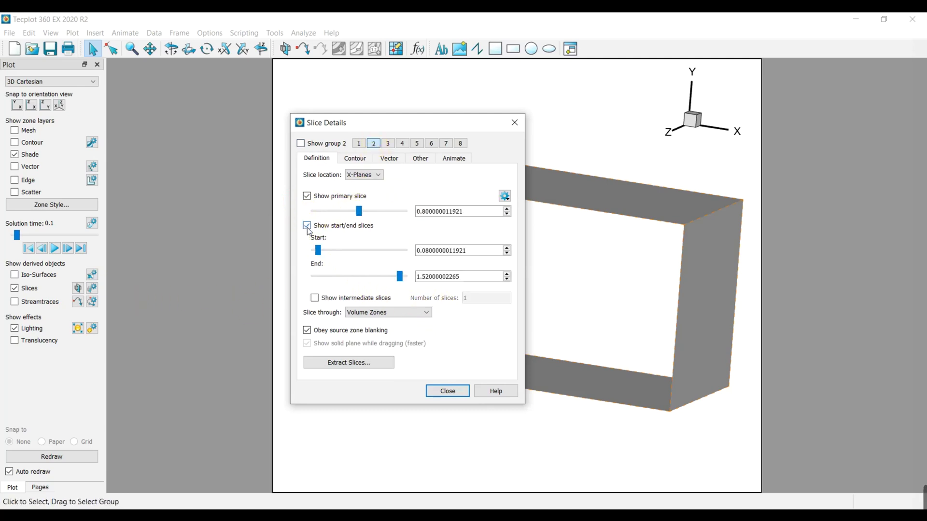
pyautogui.click(307, 196)
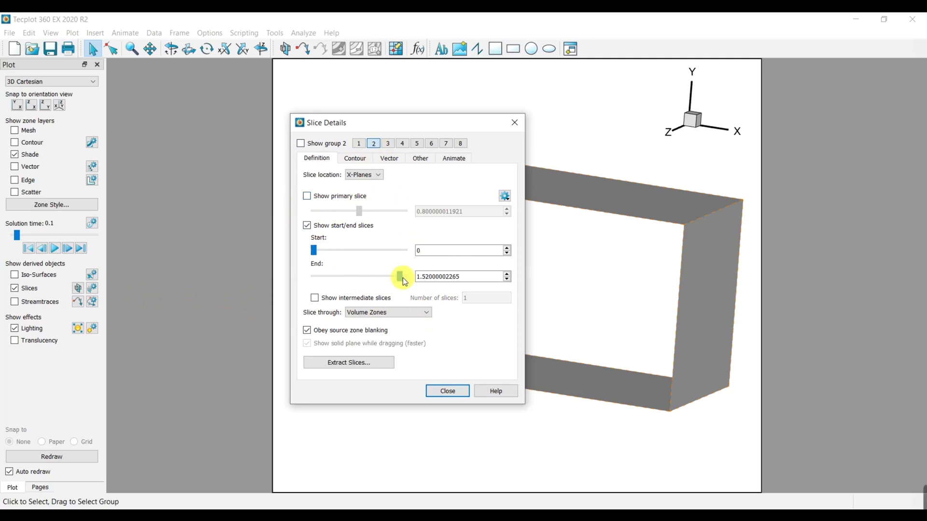
pyautogui.moveTo(401, 277); pyautogui.dragTo(417, 282)
pyautogui.click(313, 299)
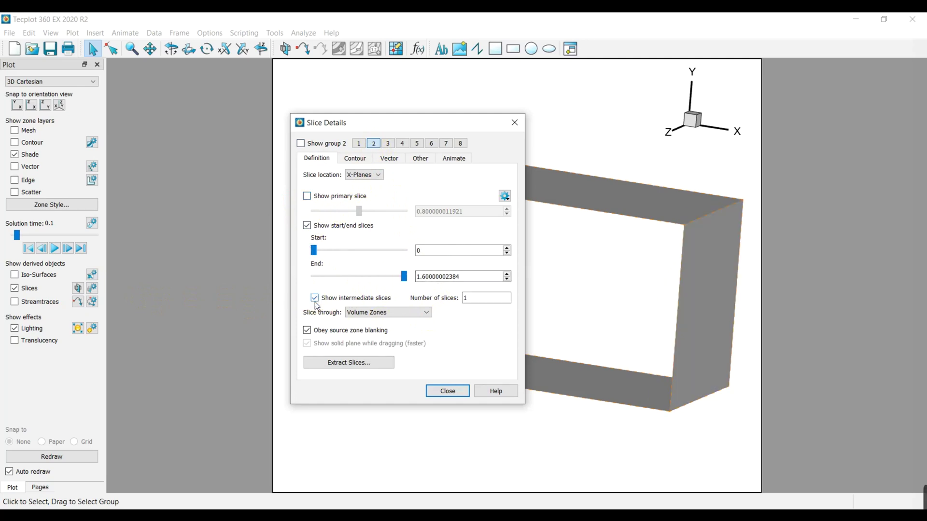
pyautogui.click(480, 299)
pyautogui.write('250')
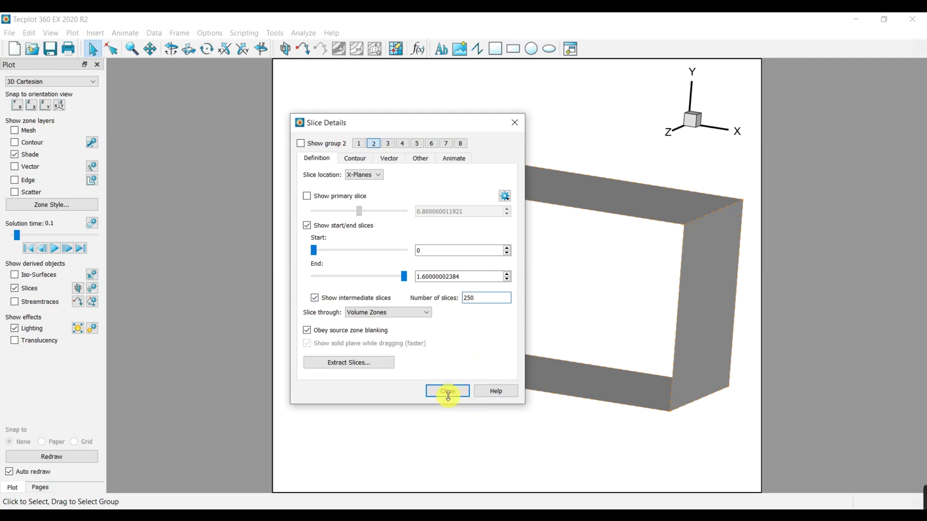
pyautogui.click(301, 144)
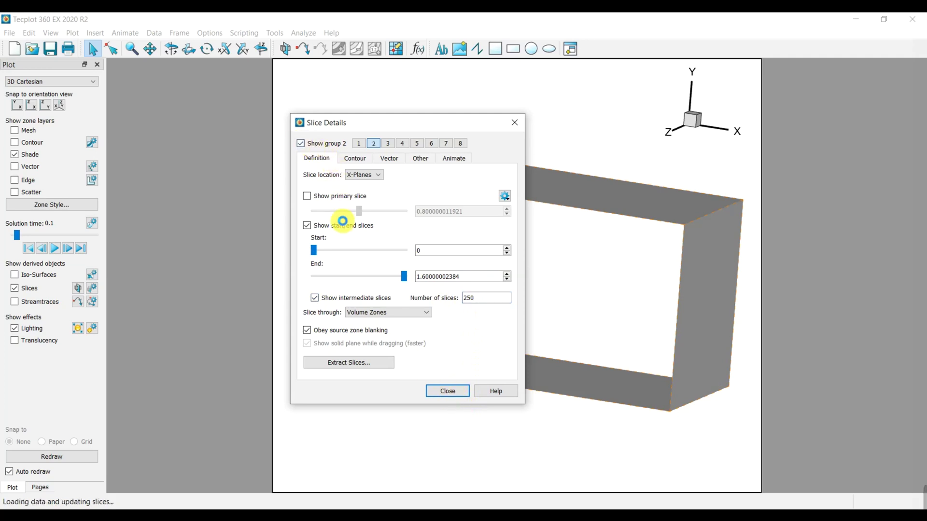
# Step: Turn slice group 1 back on, hide the Pressure-flooded group 2, and close Slice Details
pyautogui.moveTo(389, 121); pyautogui.dragTo(175, 62)
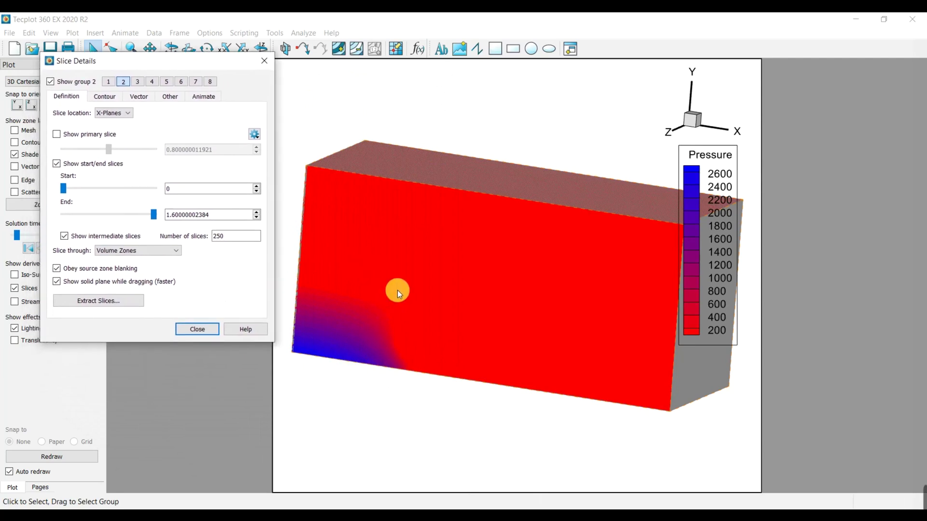
pyautogui.moveTo(202, 62); pyautogui.dragTo(210, 62)
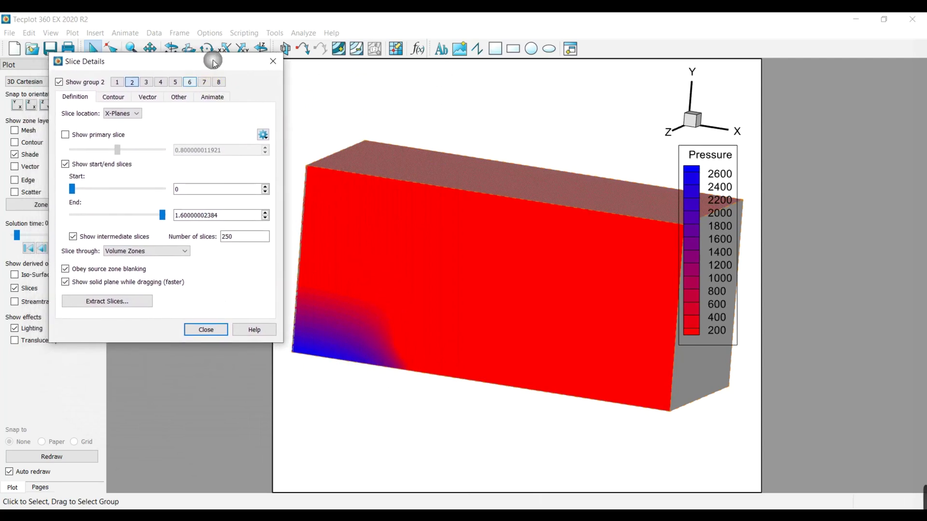
pyautogui.click(113, 96)
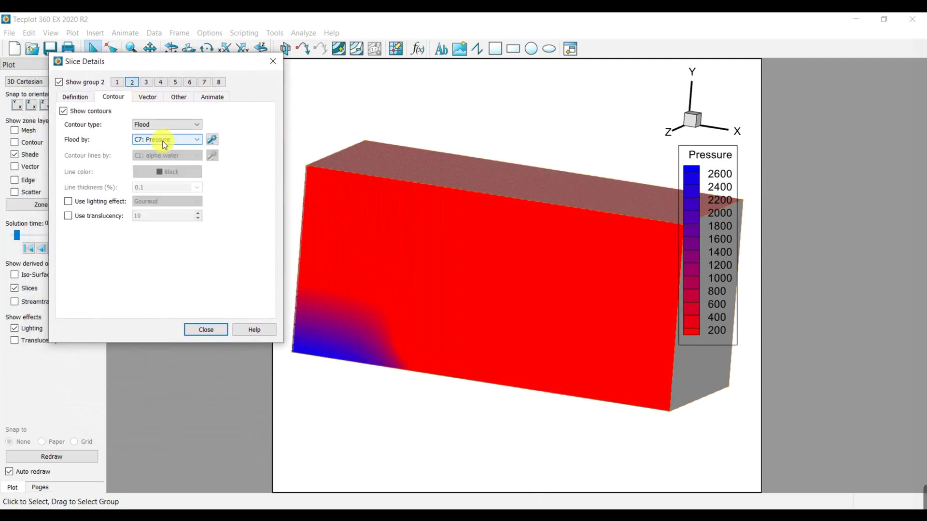
pyautogui.click(117, 82)
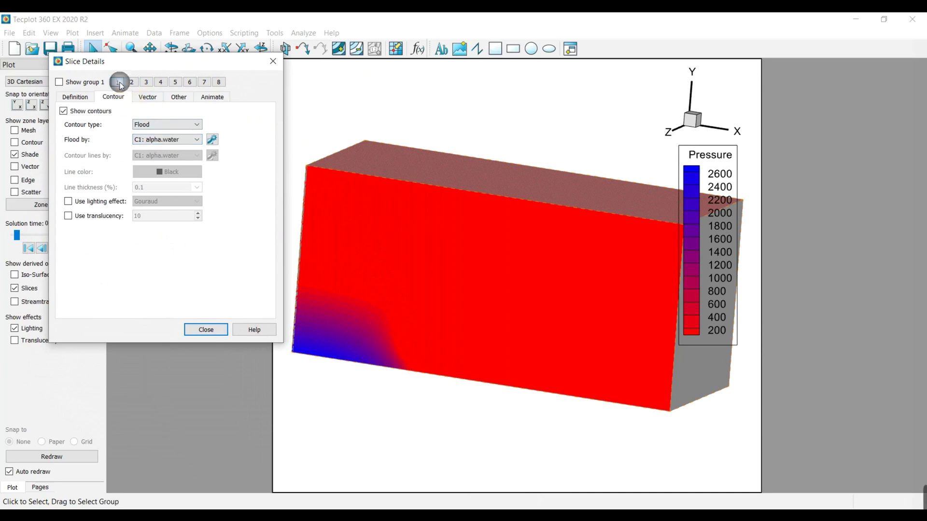
pyautogui.click(59, 82)
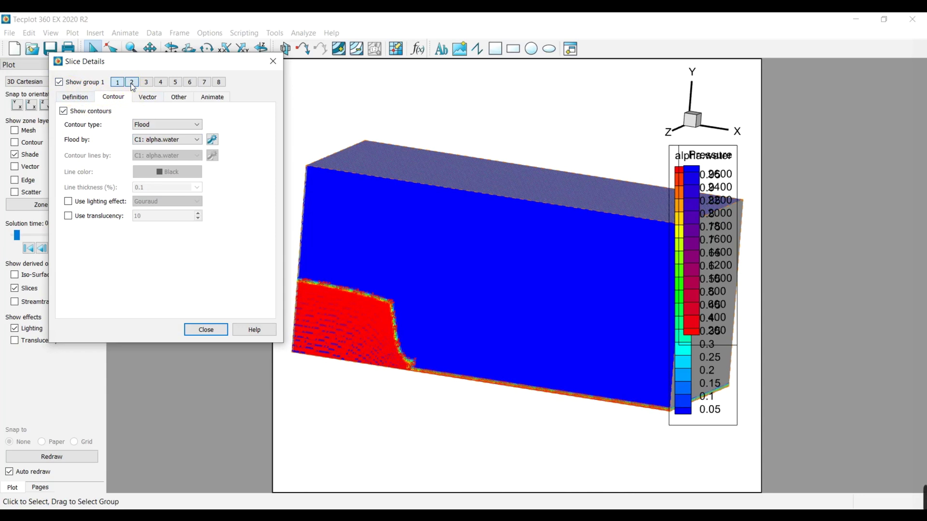
pyautogui.click(132, 82)
pyautogui.click(60, 83)
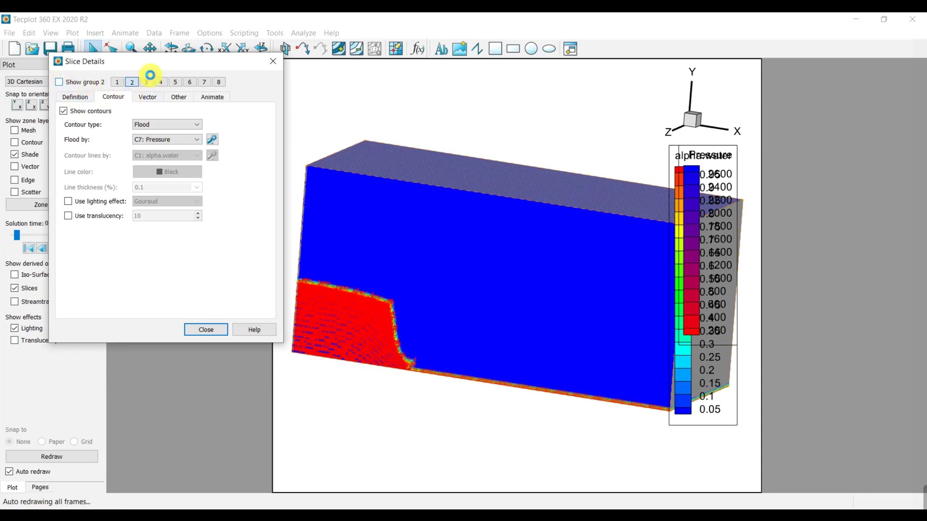
pyautogui.moveTo(166, 64); pyautogui.dragTo(171, 71)
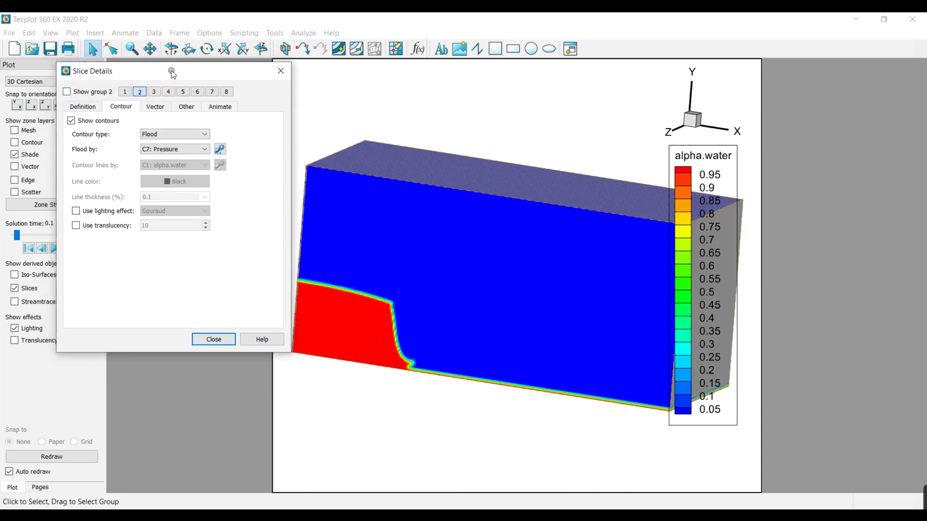
pyautogui.click(211, 336)
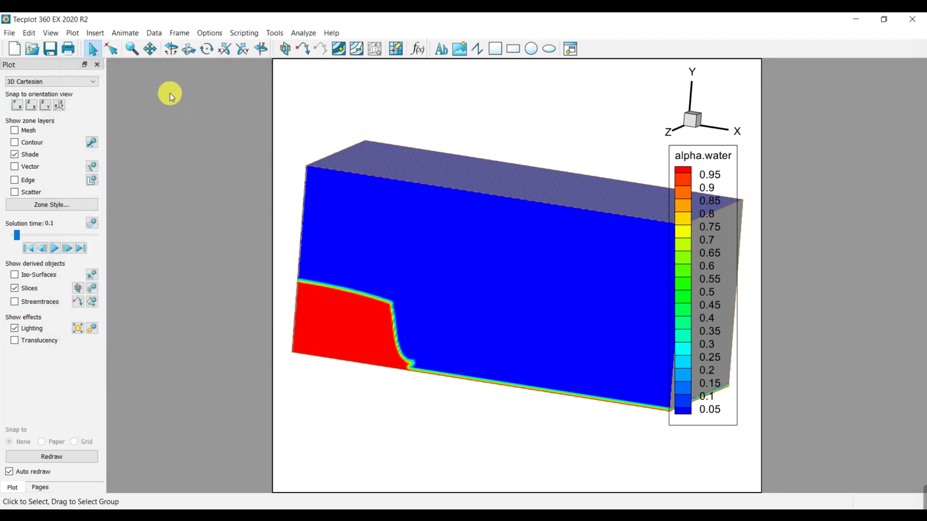
pyautogui.click(95, 33)
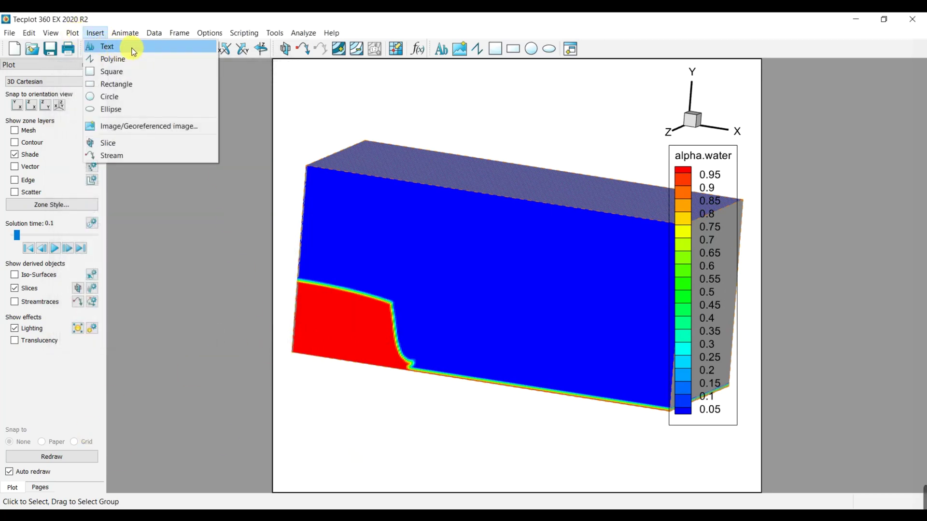
pyautogui.click(235, 100)
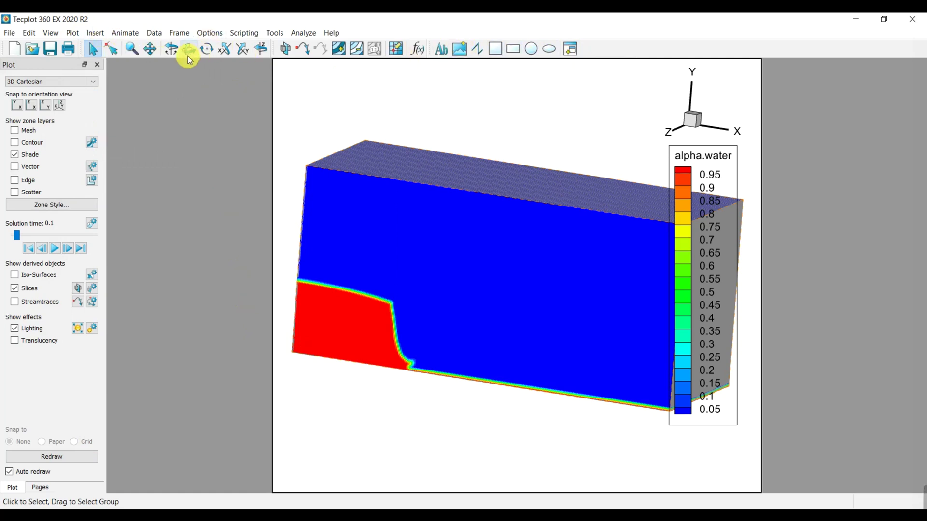
pyautogui.click(95, 33)
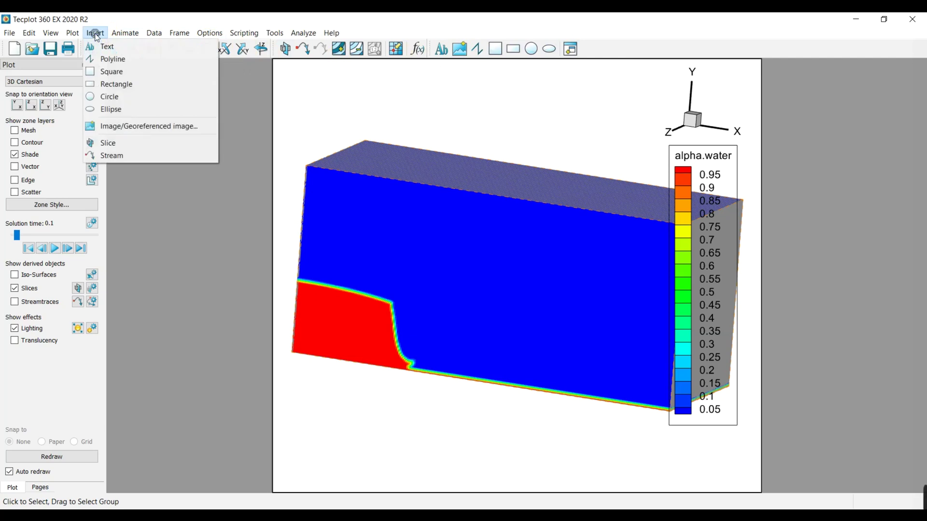
pyautogui.click(87, 45)
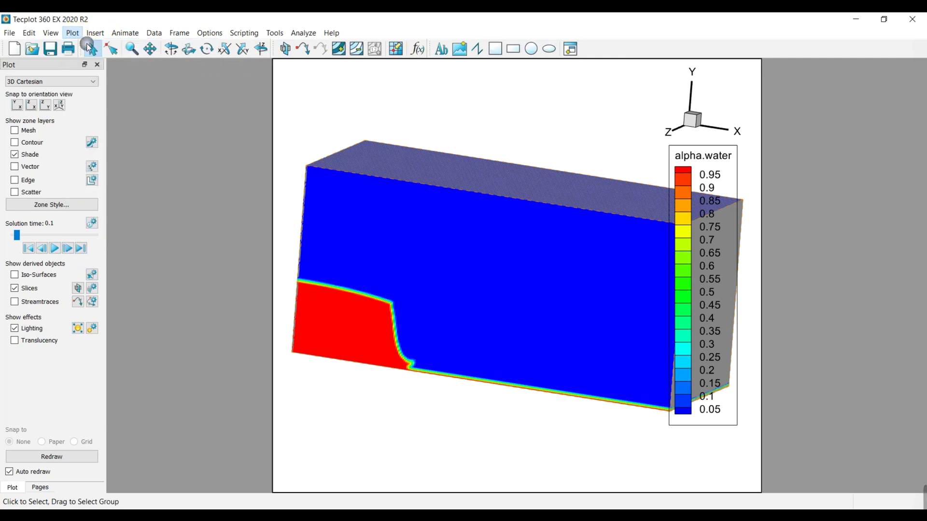
# Step: Show both the X-axis and the Y-axis in Axis Details
pyautogui.moveTo(499, 156); pyautogui.dragTo(461, 72)
pyautogui.click(292, 106)
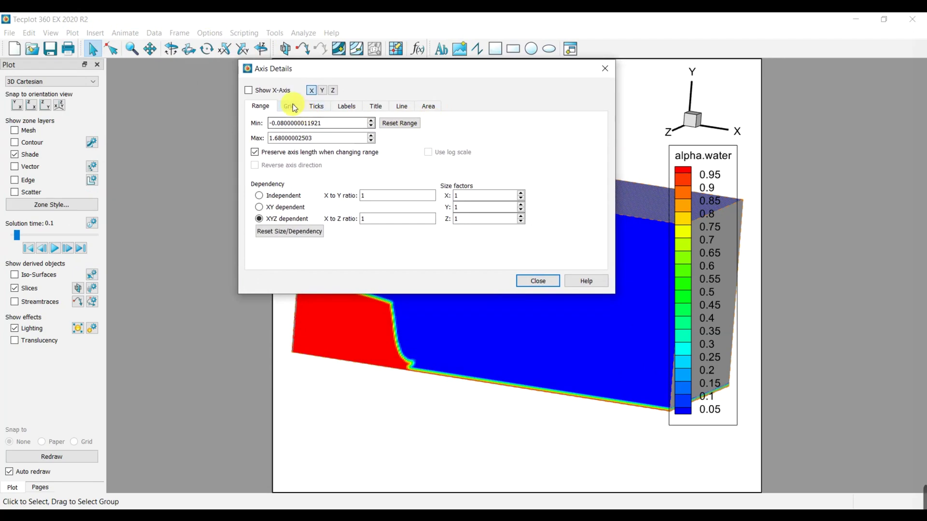
pyautogui.click(247, 90)
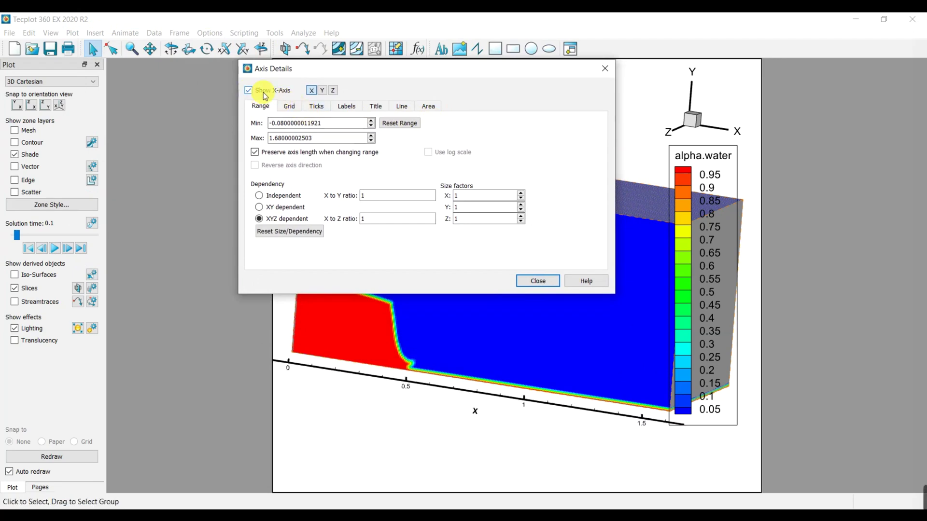
pyautogui.click(321, 91)
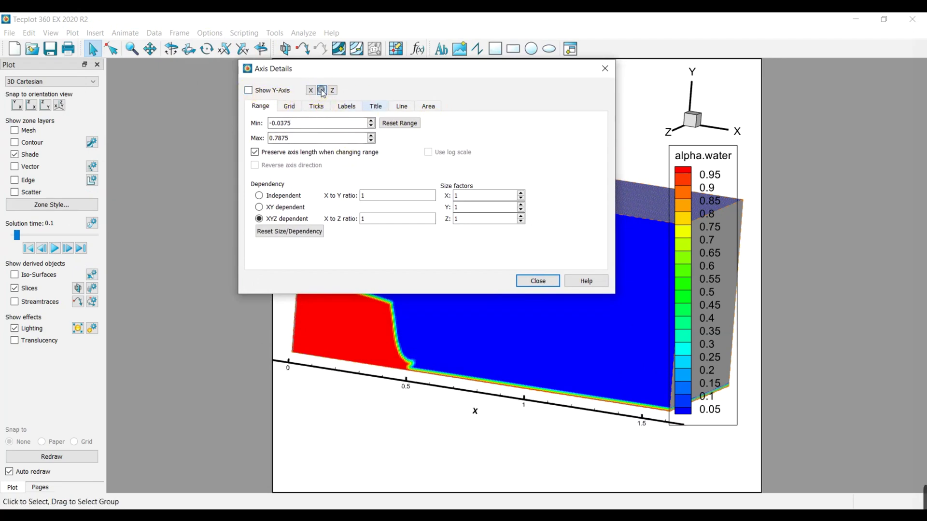
pyautogui.click(249, 91)
# Step: Turn on minor gridlines for the Y axis and hide the slices to expose them
pyautogui.moveTo(389, 72); pyautogui.dragTo(361, 353)
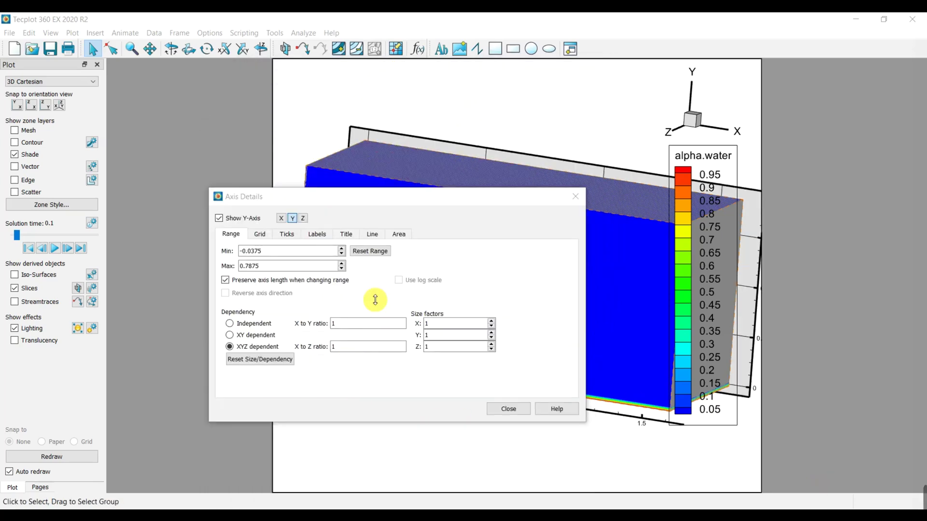
pyautogui.moveTo(410, 200)
pyautogui.mouseDown()
pyautogui.moveTo(356, 144)
pyautogui.moveTo(395, 196)
pyautogui.mouseUp()
pyautogui.click(201, 236)
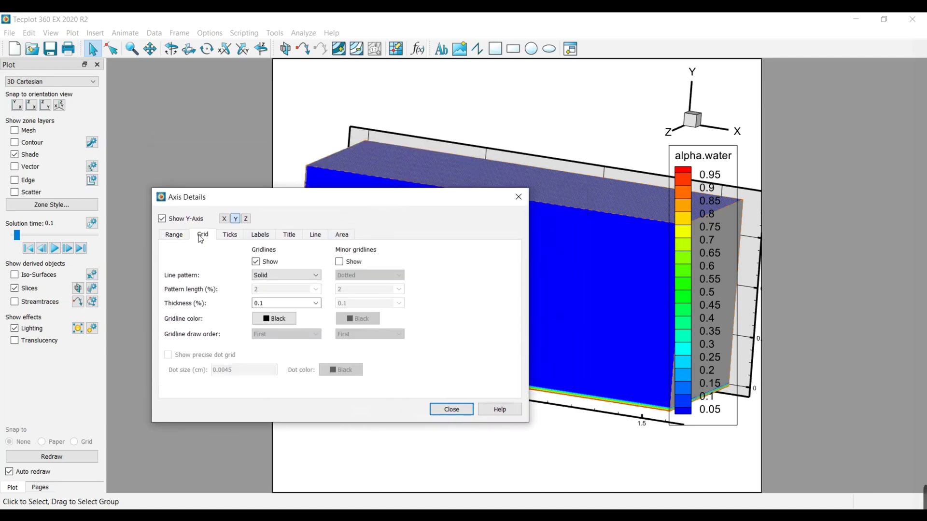
pyautogui.click(340, 267)
pyautogui.moveTo(399, 196); pyautogui.dragTo(386, 325)
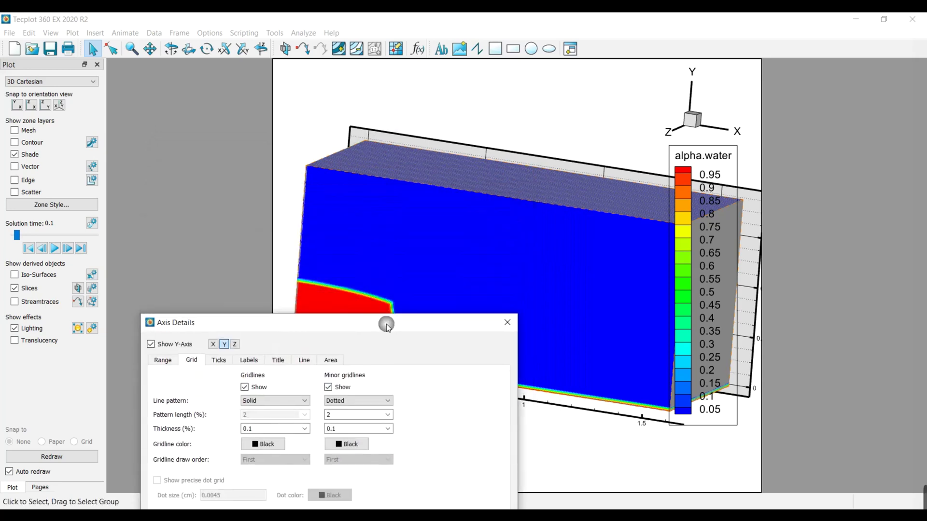
pyautogui.click(15, 288)
# Step: Zoom the plot out so both axes and their labels fit in view
pyautogui.moveTo(437, 323); pyautogui.dragTo(483, 433)
pyautogui.click(543, 112)
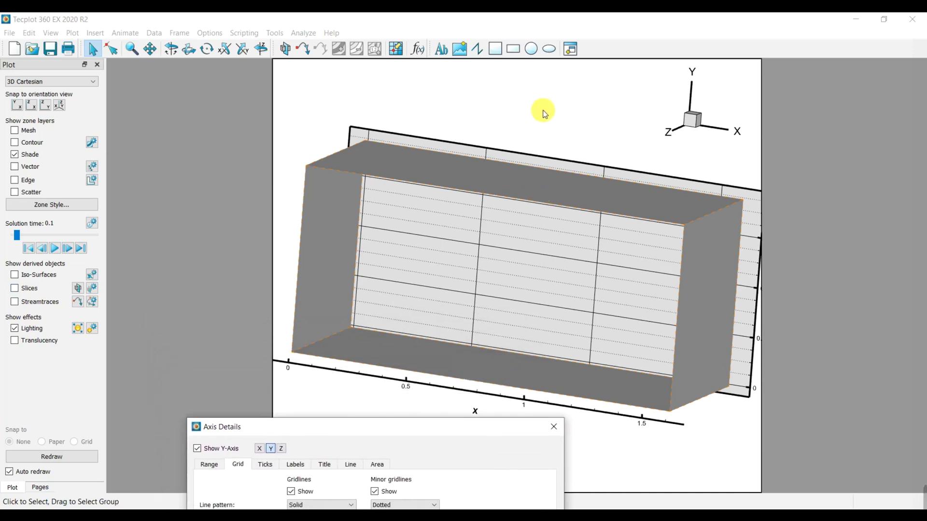
pyautogui.click(132, 49)
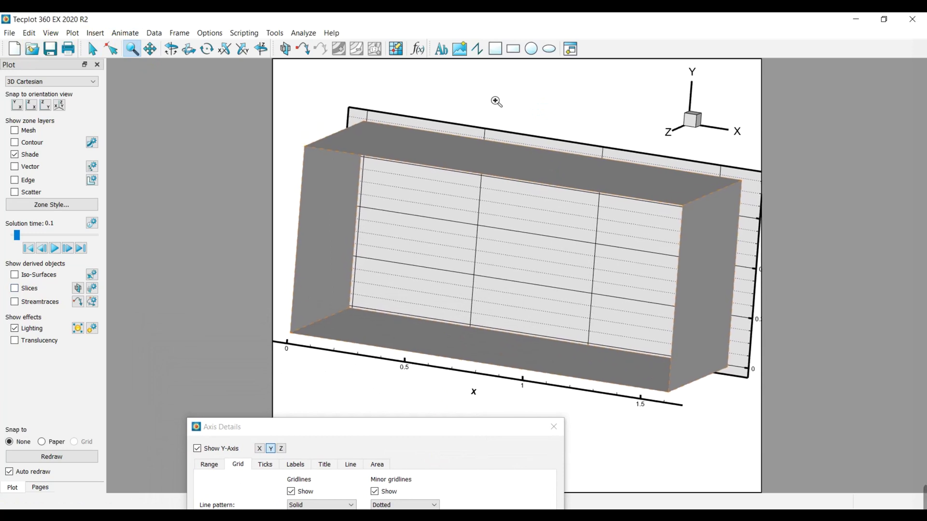
pyautogui.click(501, 118)
pyautogui.moveTo(518, 127); pyautogui.dragTo(512, 115, button='right')
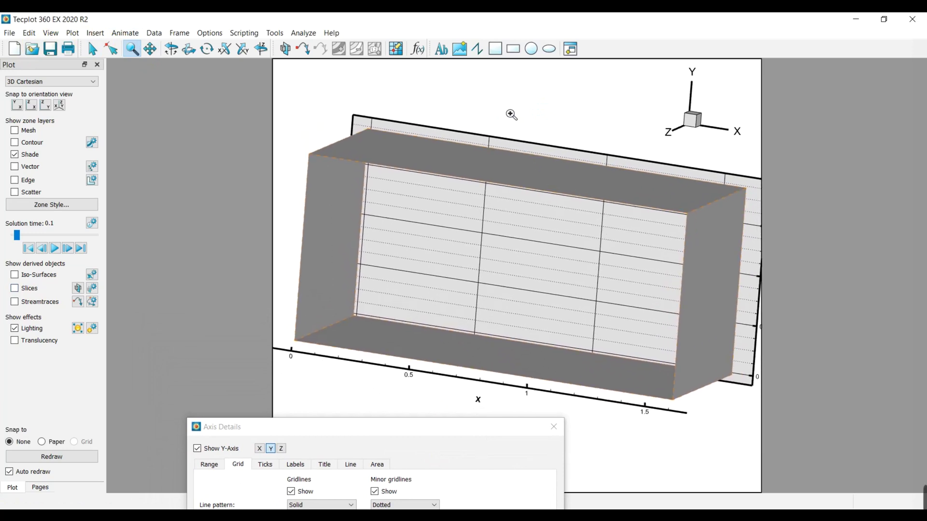
pyautogui.moveTo(512, 115); pyautogui.dragTo(500, 74, button='middle')
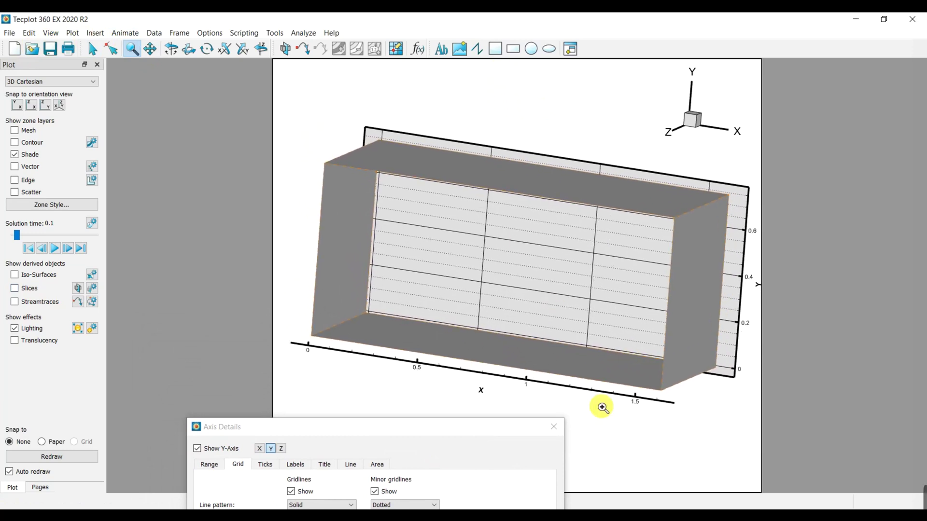
pyautogui.scroll(-2, 623, 435)
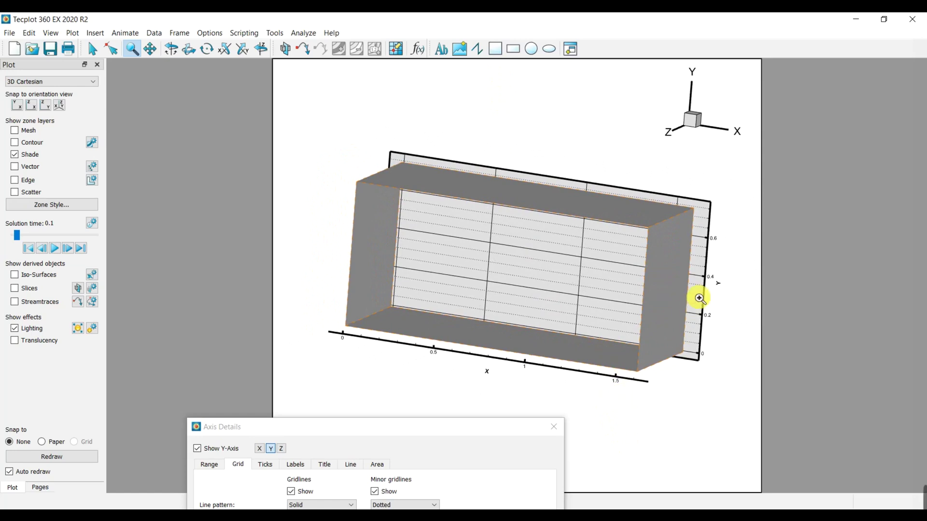
pyautogui.click(92, 49)
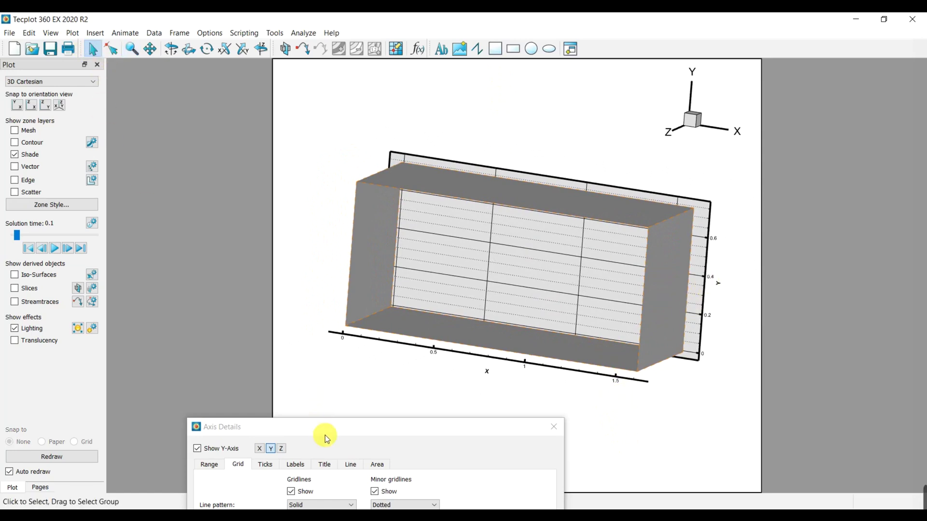
# Step: Review the Labels, Ticks and Title options for the Y axis in Axis Details
pyautogui.moveTo(325, 430); pyautogui.dragTo(296, 130)
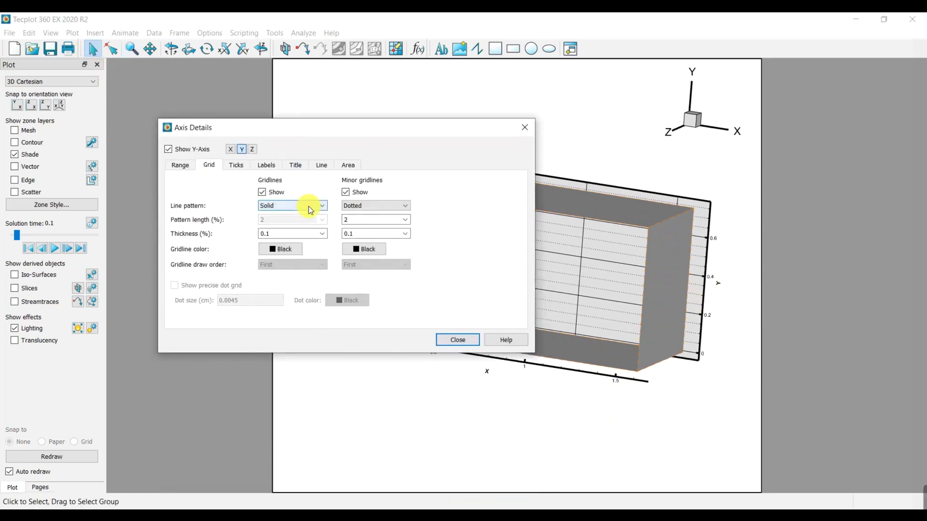
pyautogui.click(266, 165)
pyautogui.click(236, 166)
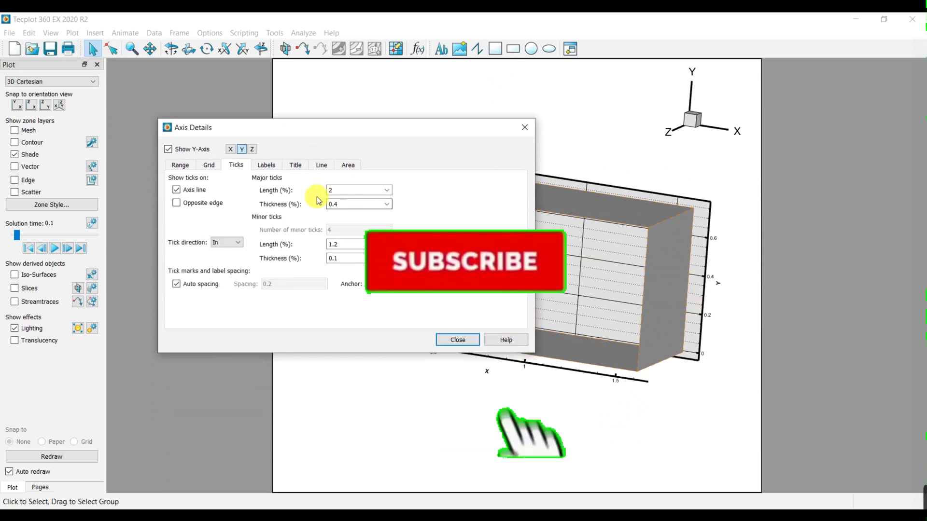
pyautogui.click(291, 166)
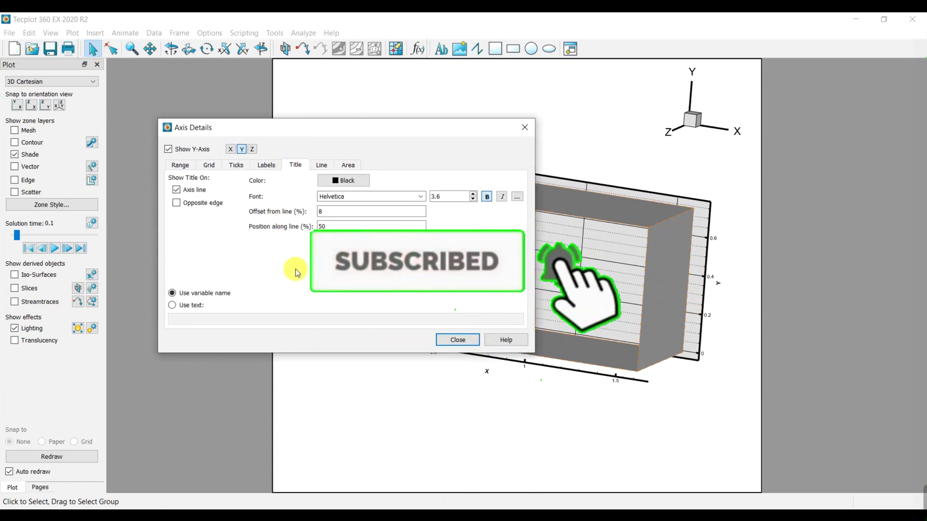